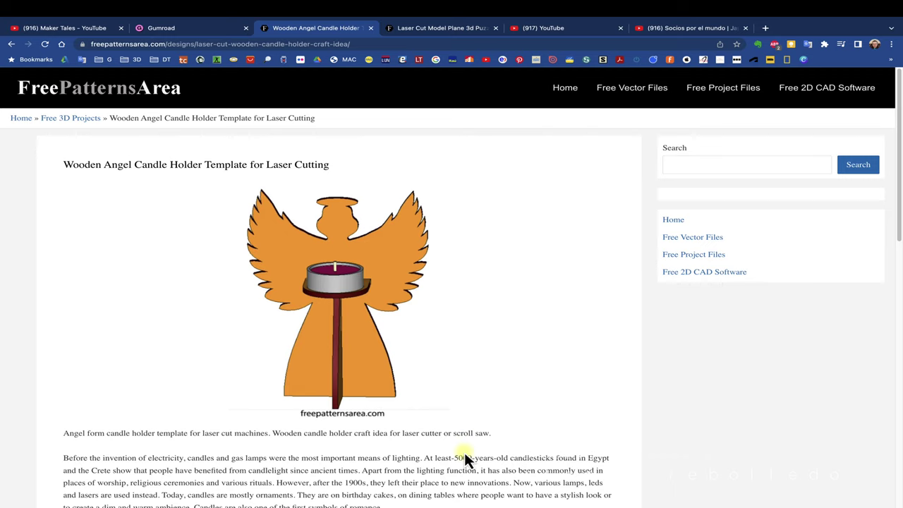
Note the 4 mm thickness and download the angel candle holder's DXF cutting file
scroll(464, 457, down, 15)
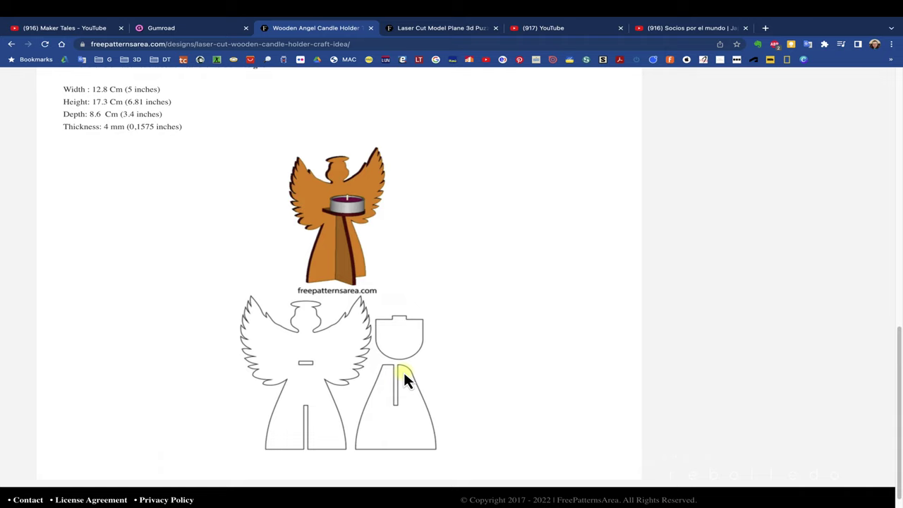
scroll(403, 372, up, 1)
scroll(403, 371, up, 3)
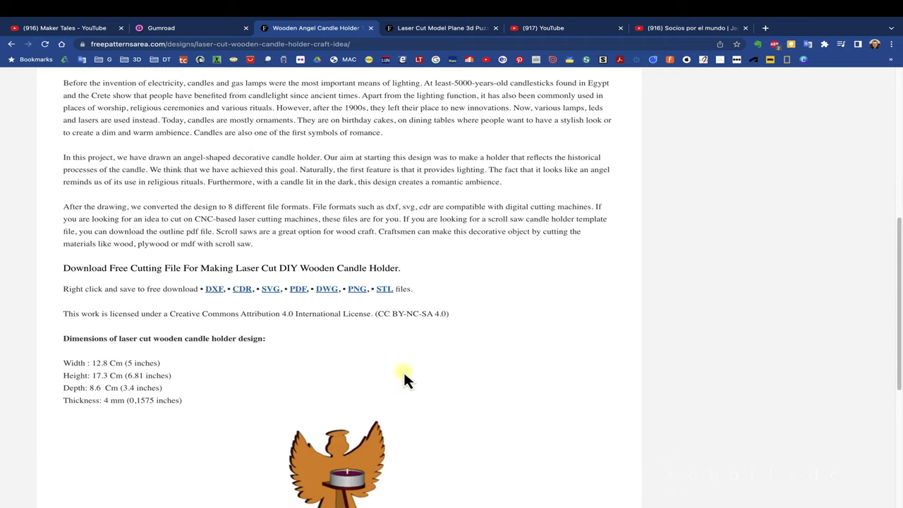
scroll(403, 372, down, 3)
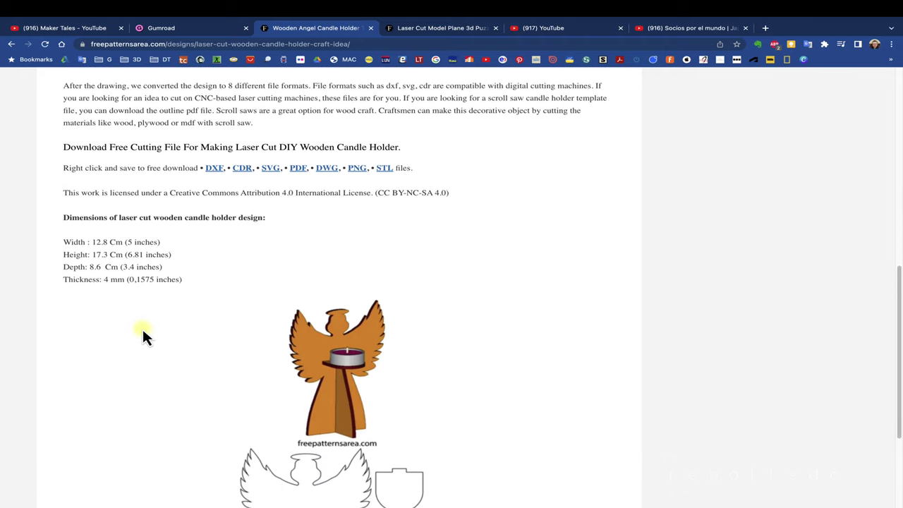
scroll(143, 332, down, 1)
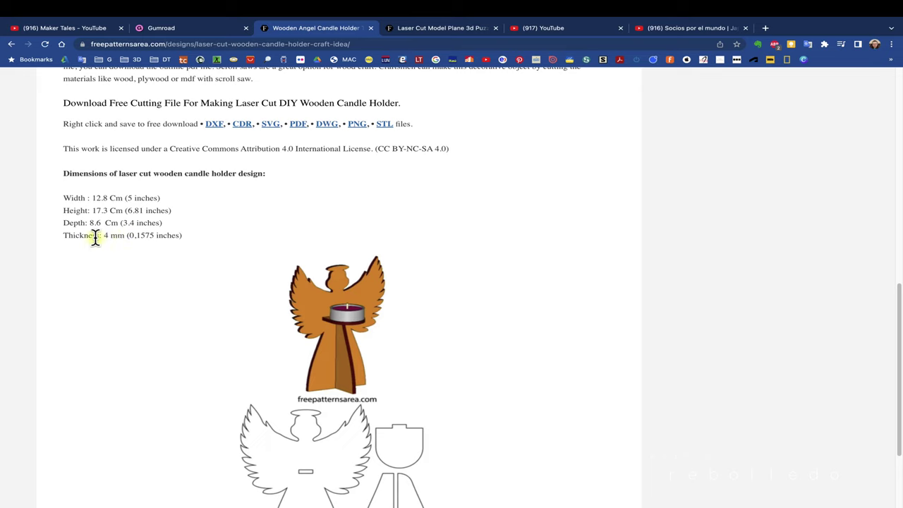
drag(62, 236, 125, 238)
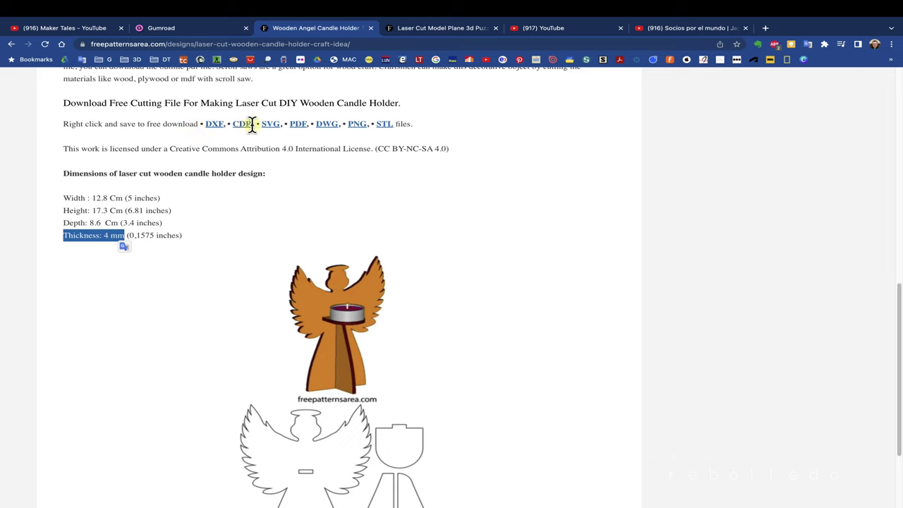
click(215, 125)
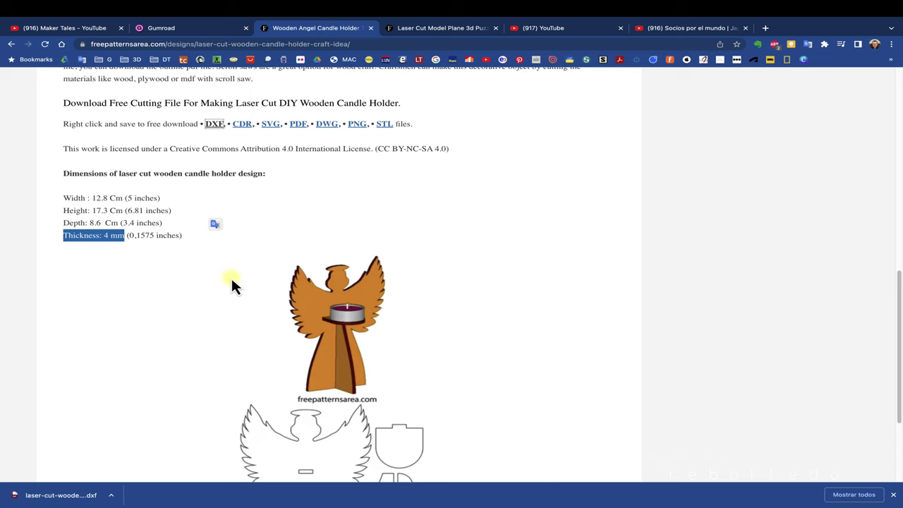
Switch to Fusion 360, make it full screen and show the origin planes
key(ctrl+Left)
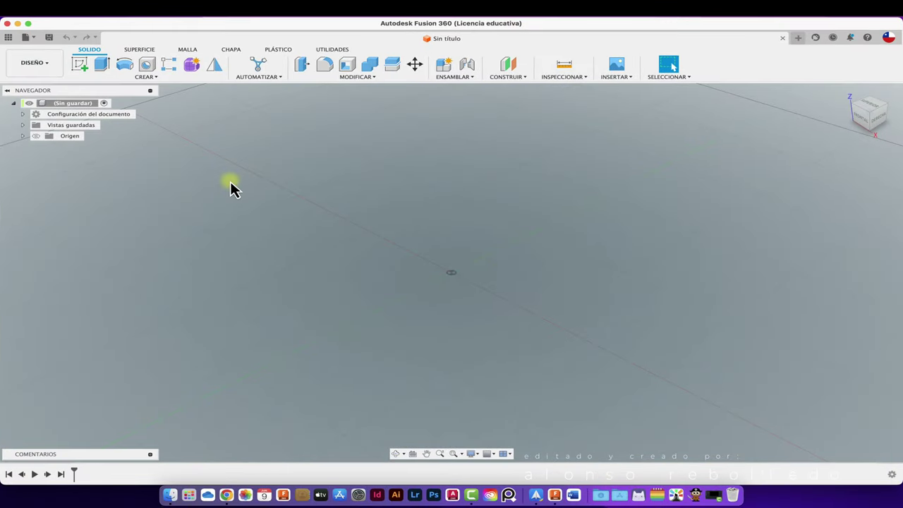
click(27, 24)
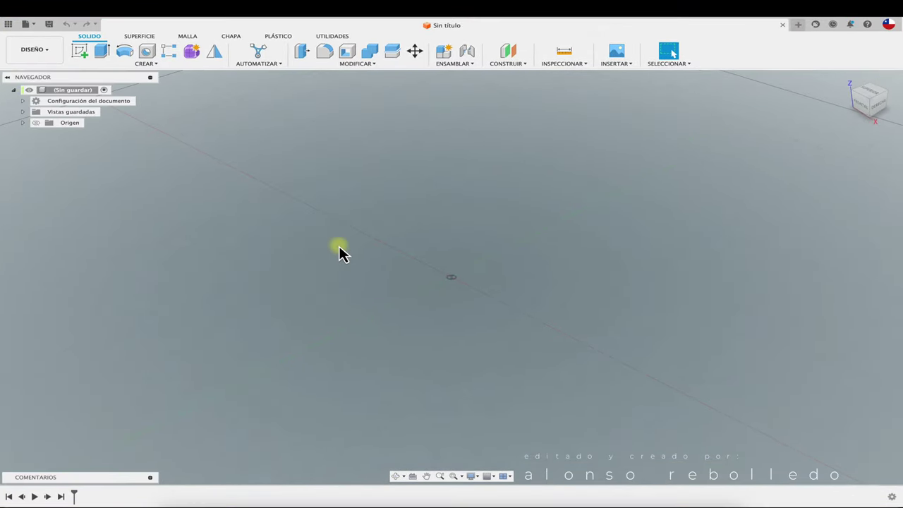
click(36, 123)
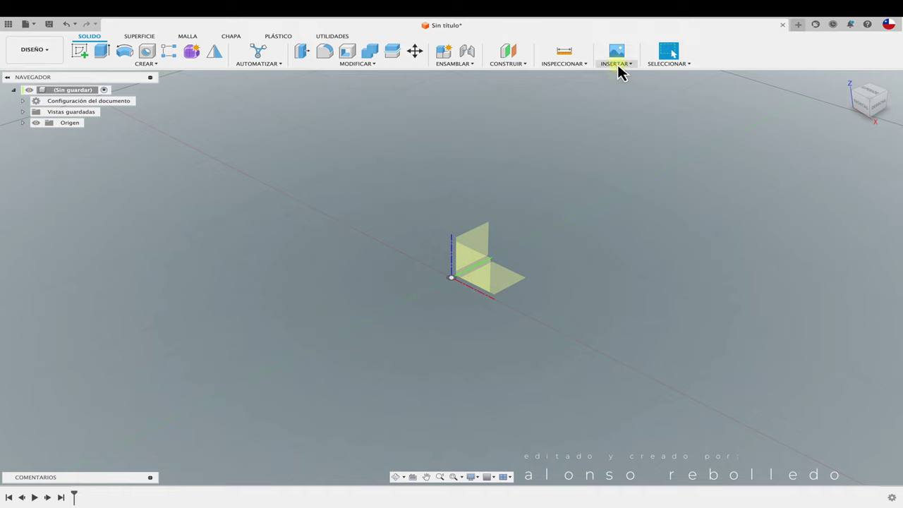
Insert the downloaded candle holder DXF as a sketch on the XY plane
click(618, 64)
click(639, 113)
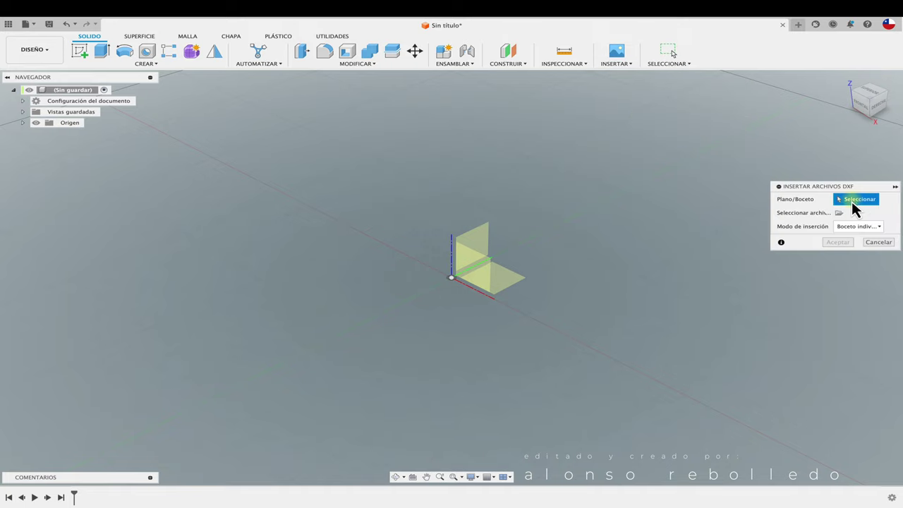
click(514, 283)
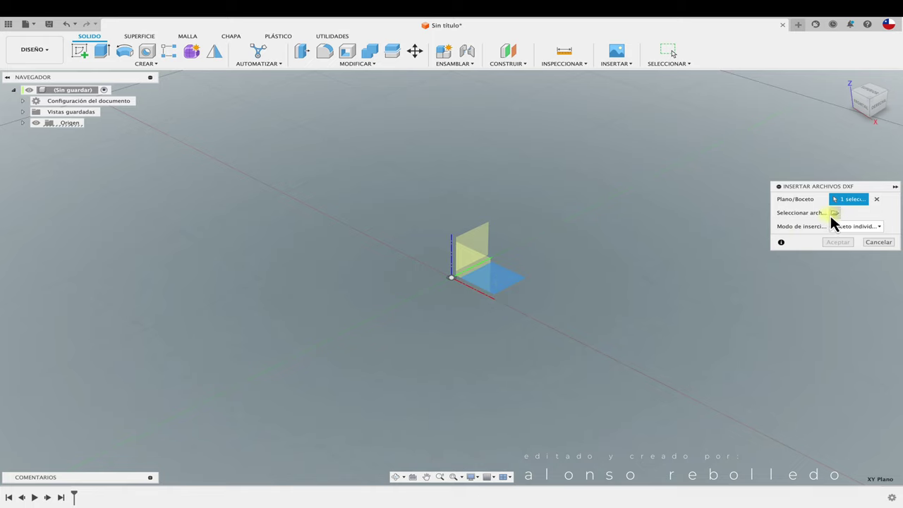
click(834, 213)
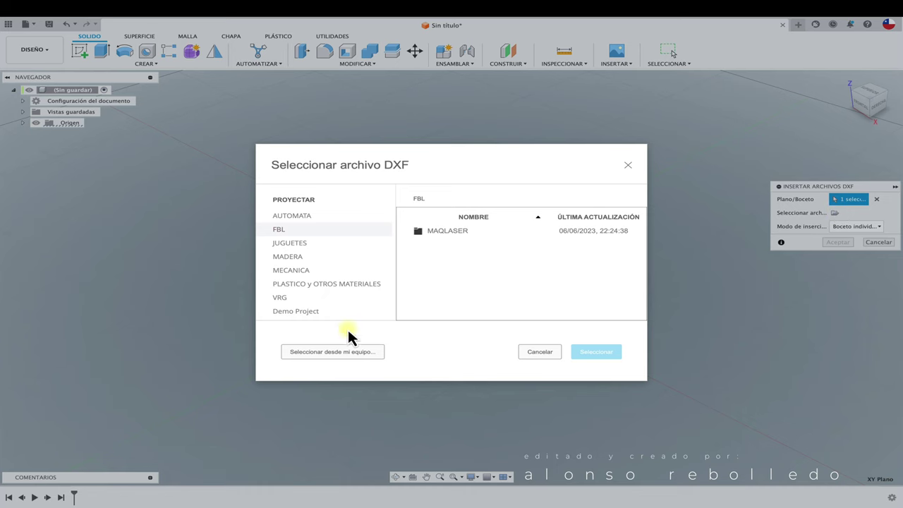
click(345, 352)
click(369, 227)
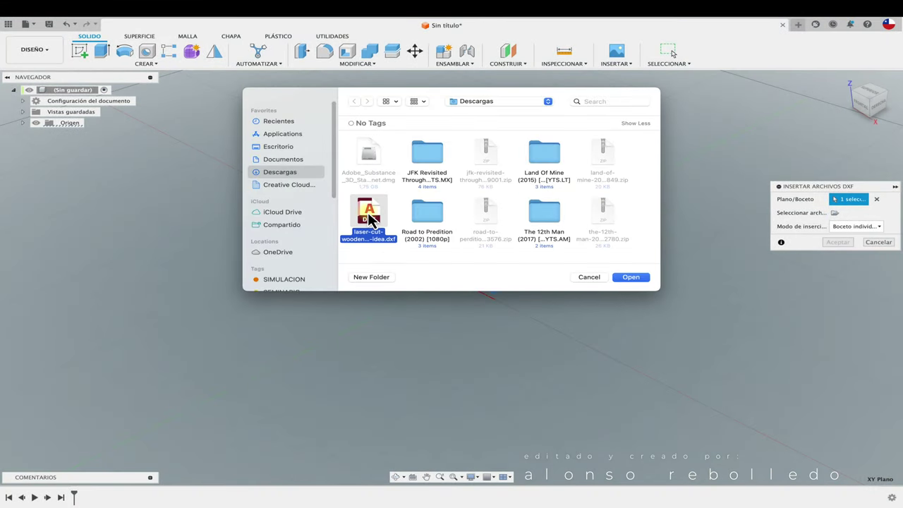
click(635, 278)
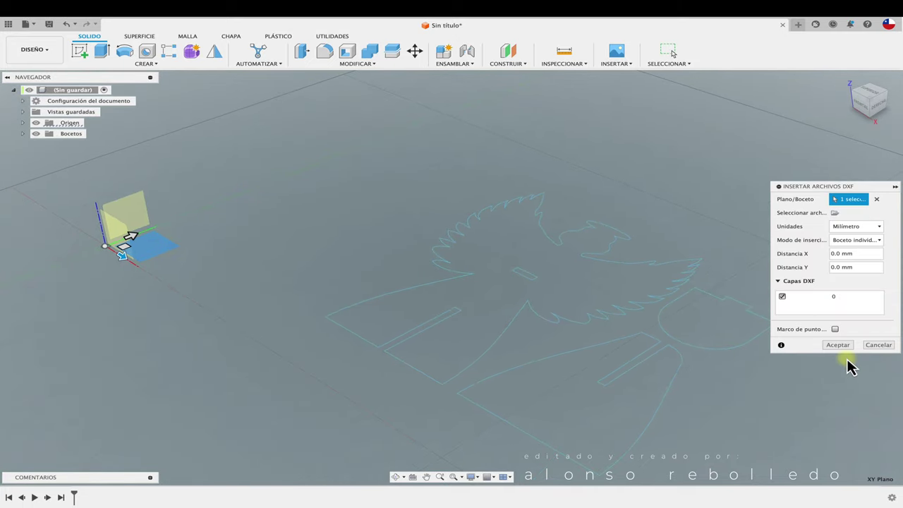
click(845, 349)
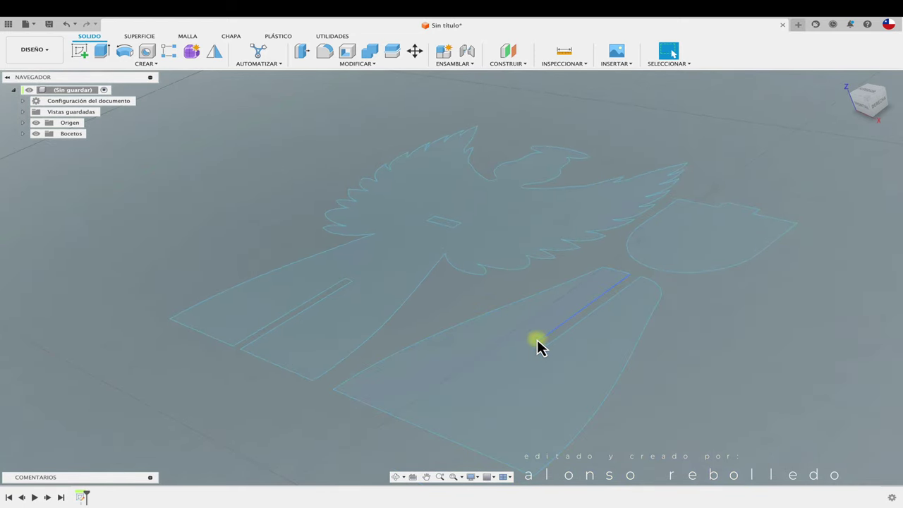
Measure the sketch's slot width, confirming 4.0 mm
click(565, 59)
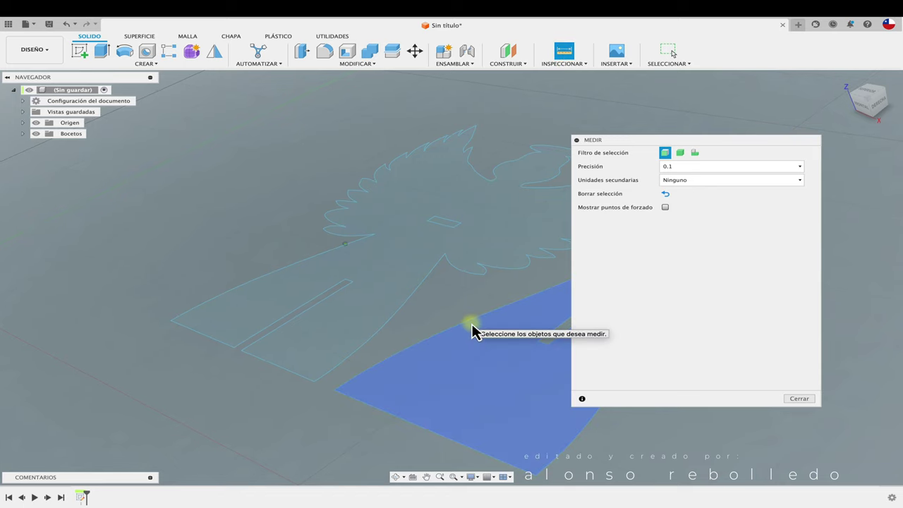
click(433, 358)
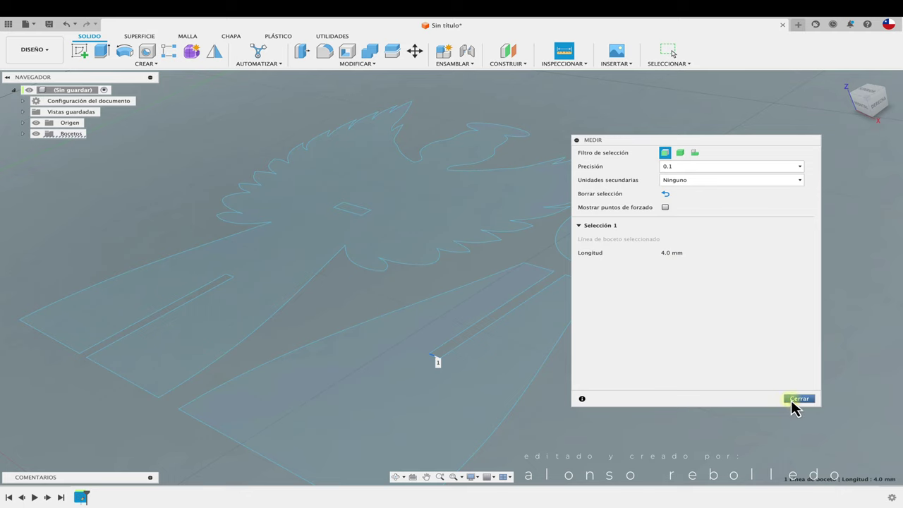
click(798, 400)
scroll(558, 212, up, 5)
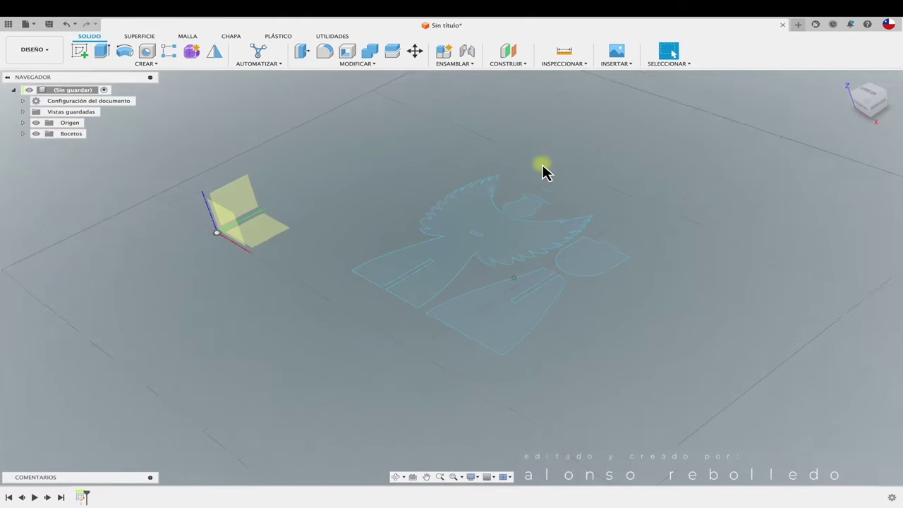
Extrude the angel, rounded shelf and tapered support profiles 4 mm
click(104, 59)
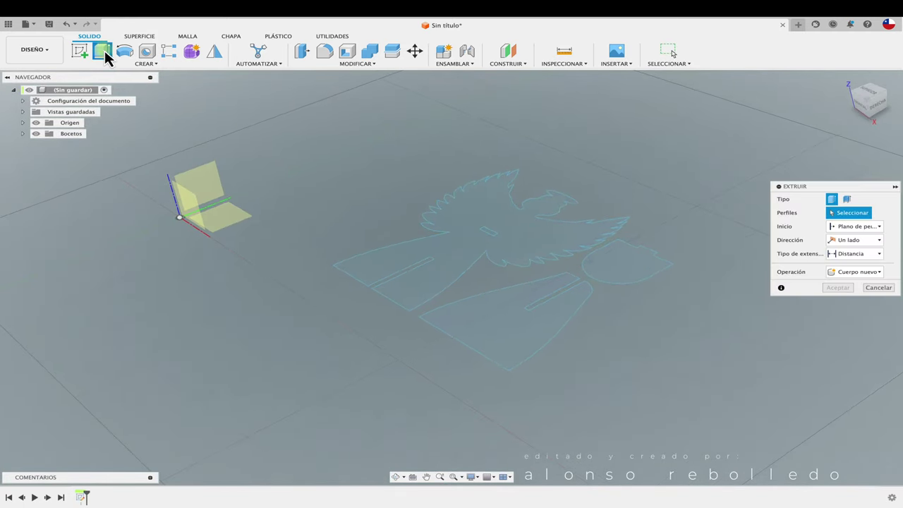
click(491, 204)
click(612, 277)
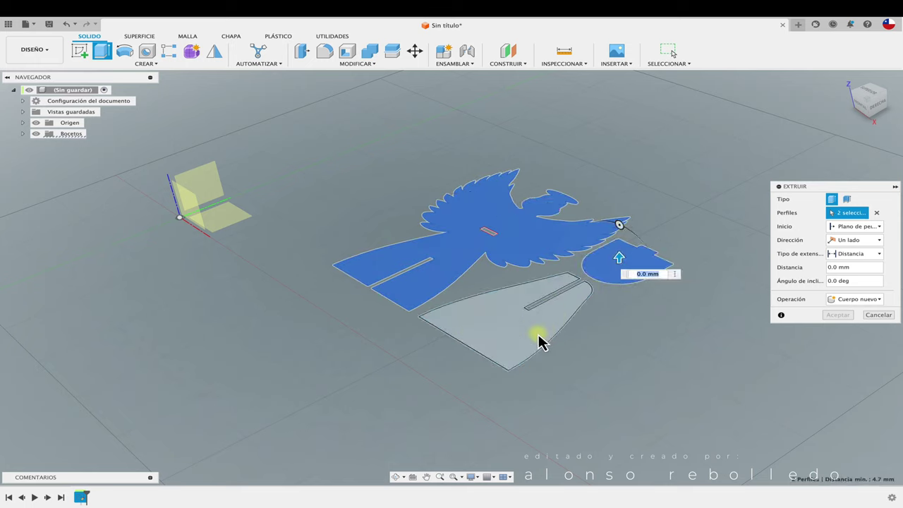
click(537, 343)
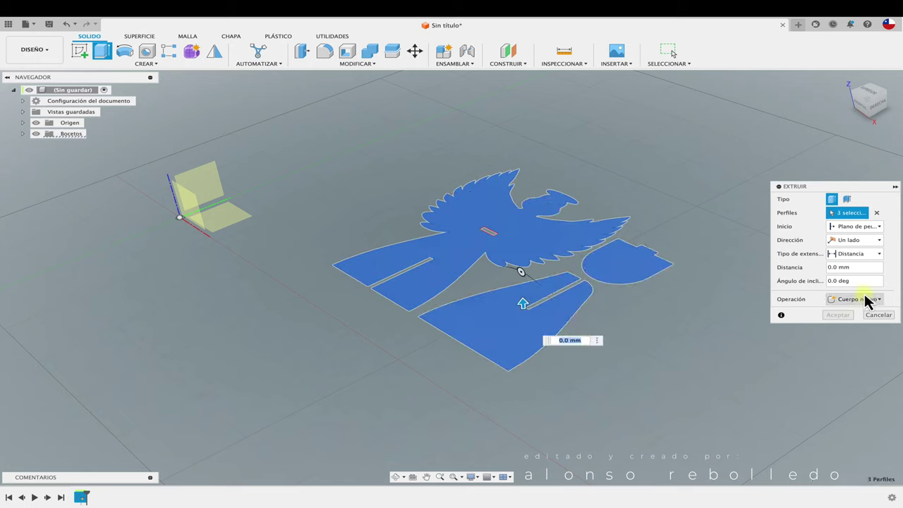
text(4)
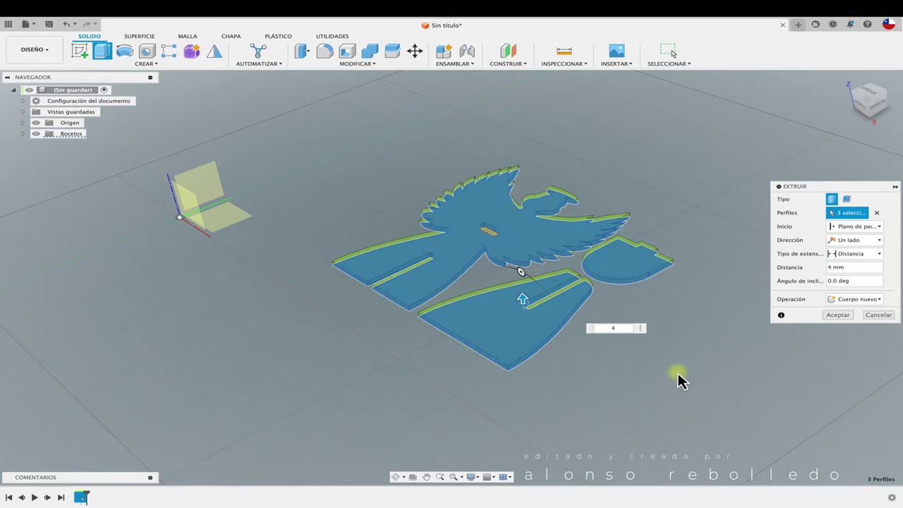
click(834, 321)
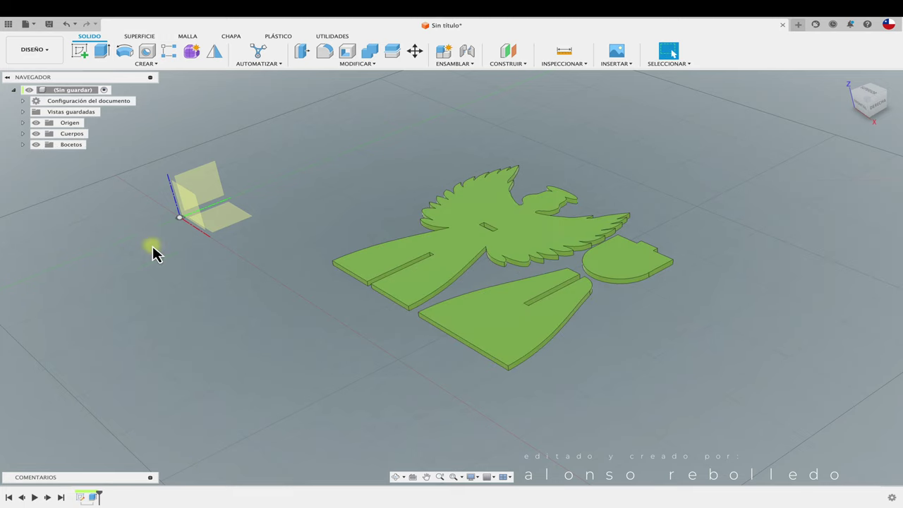
click(22, 144)
click(45, 157)
Hide the DXF sketch and convert Cuerpo1, Cuerpo2 and Cuerpo3 into separate components
click(45, 157)
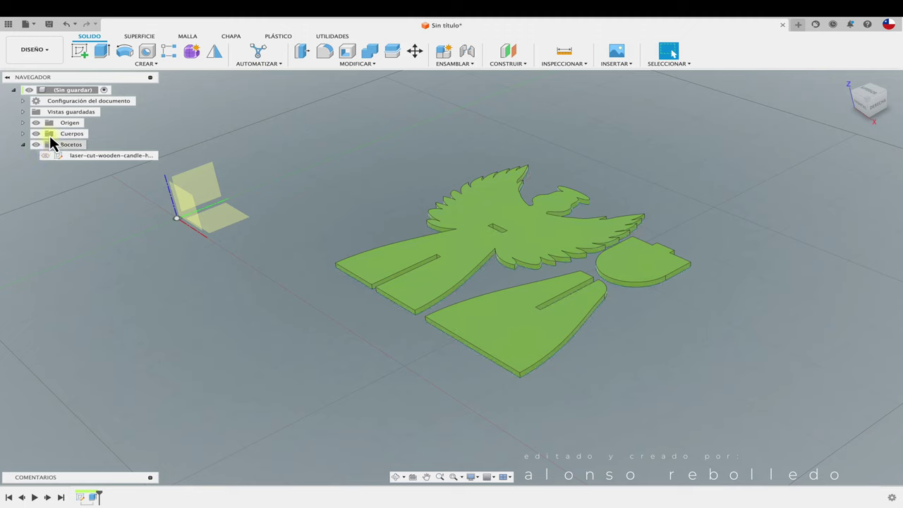
click(23, 133)
click(79, 145)
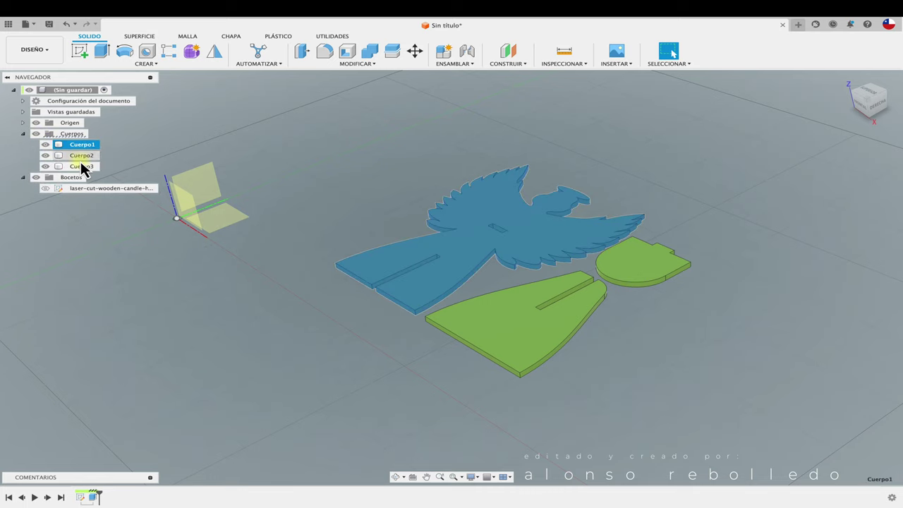
click(83, 156)
click(111, 147)
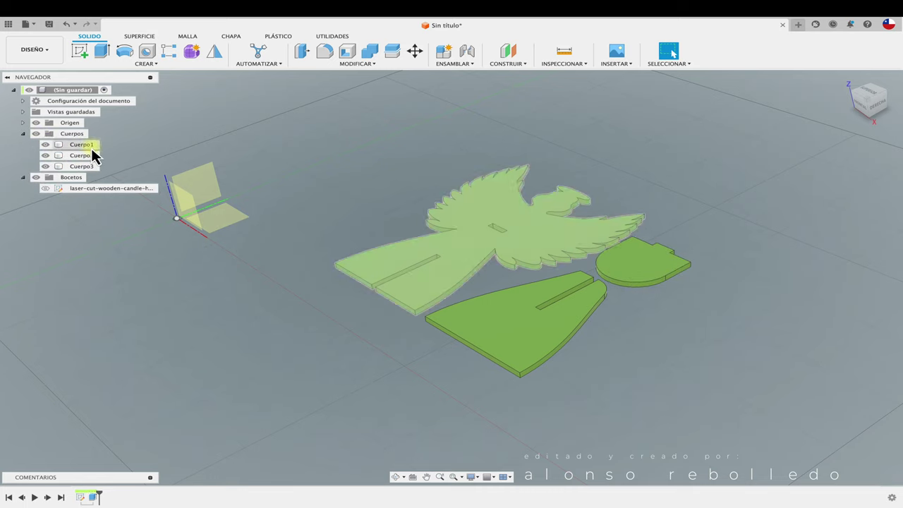
click(91, 146)
ctrl+click(84, 156)
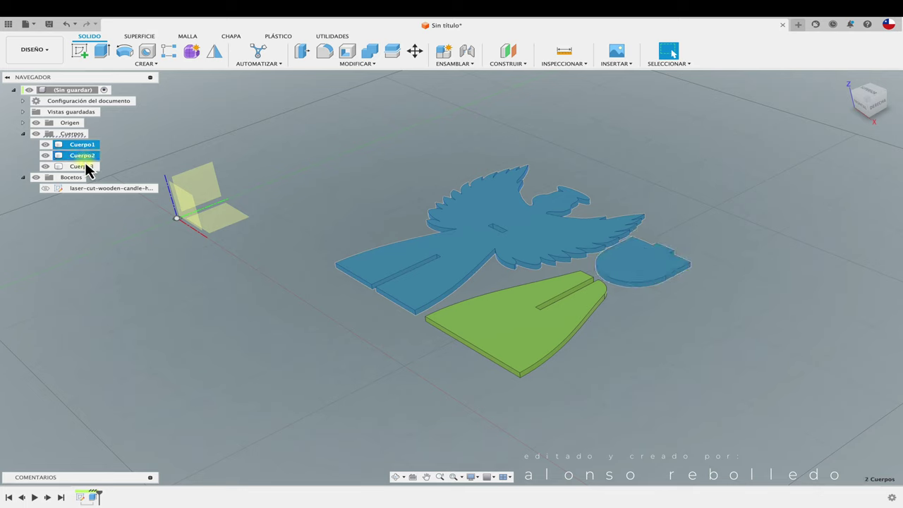
ctrl+click(84, 166)
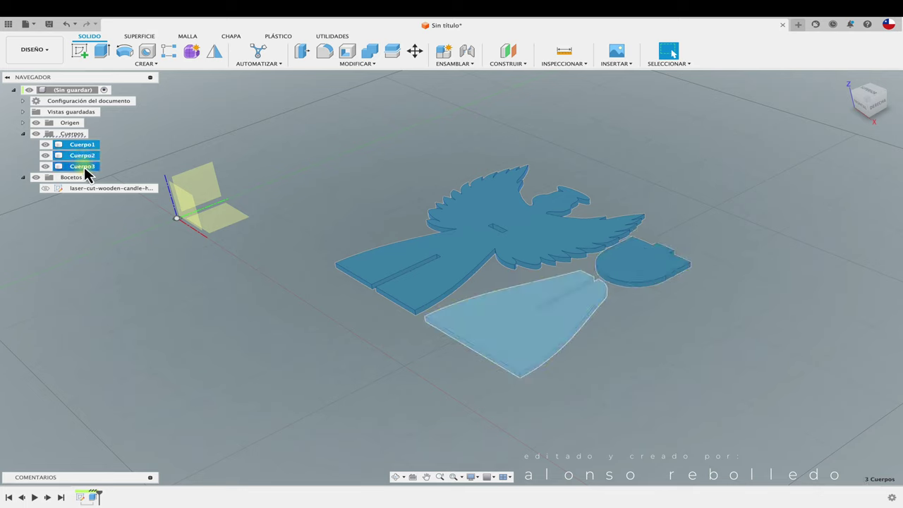
right_click(84, 167)
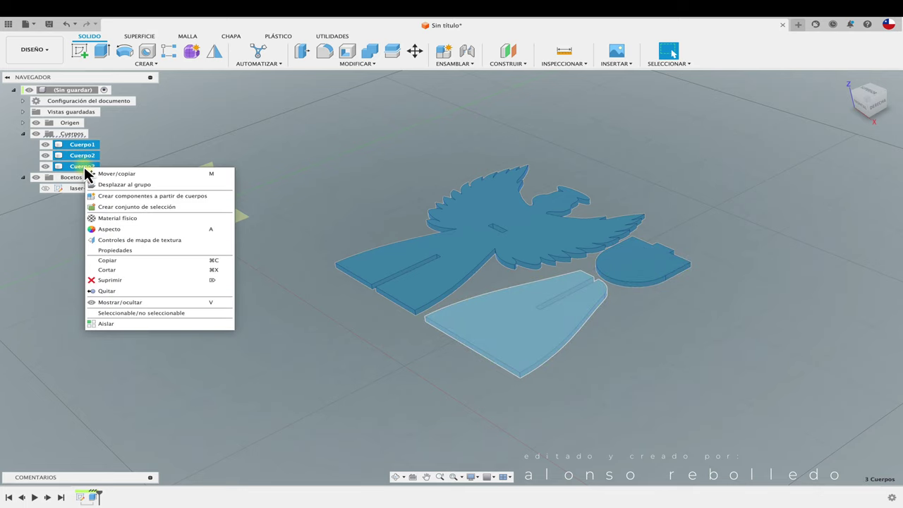
click(123, 197)
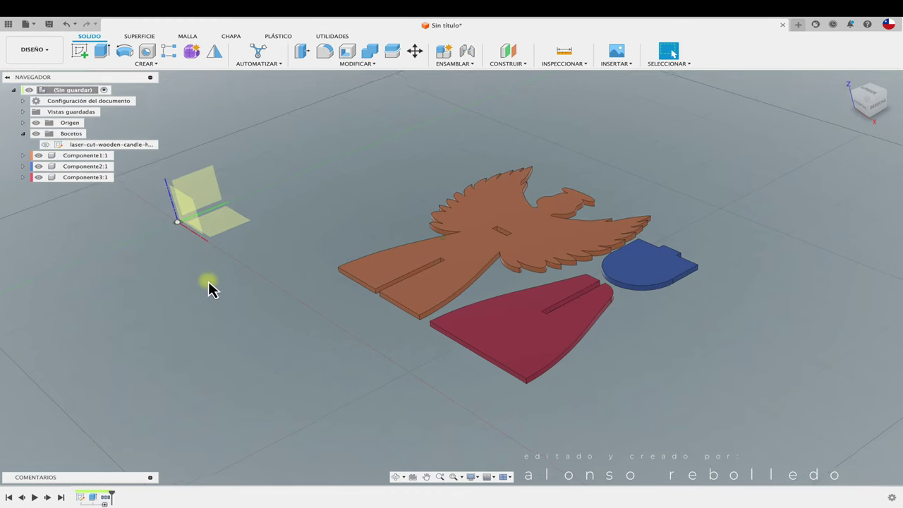
scroll(209, 286, down, 2)
scroll(208, 286, up, 2)
scroll(353, 298, up, 3)
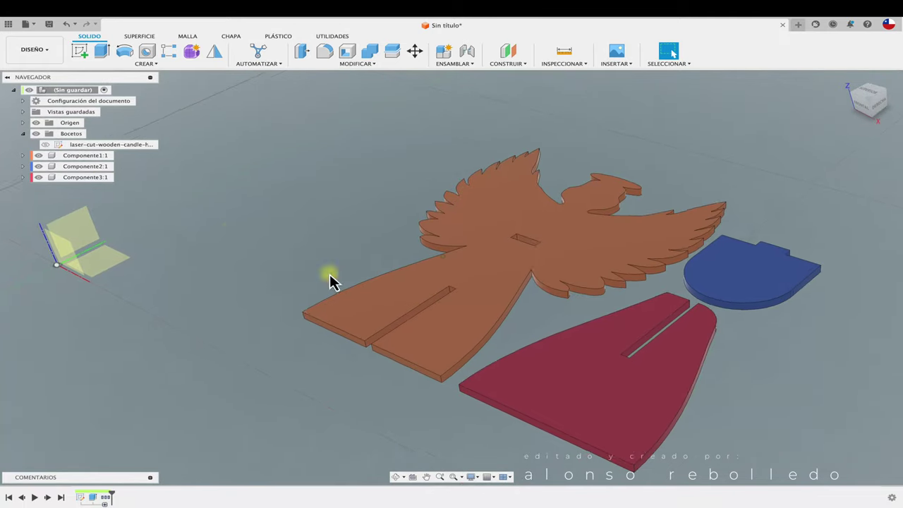
Rename Componente1, 2 and 3 to cuerpo, vela and soporte
click(99, 156)
click(96, 155)
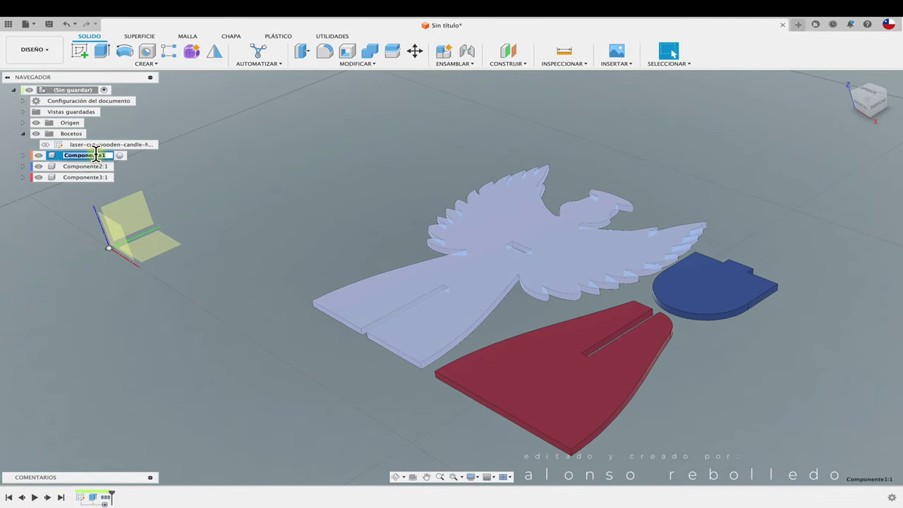
text(uerpo)
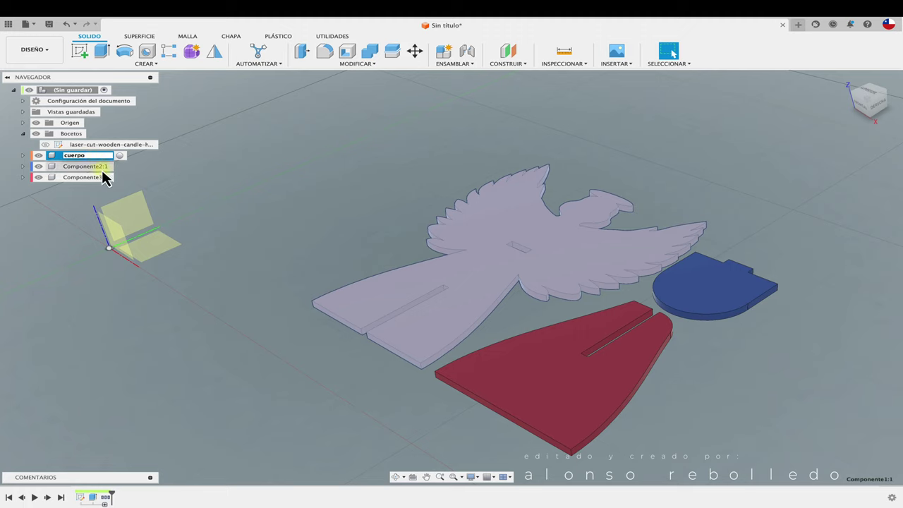
click(98, 167)
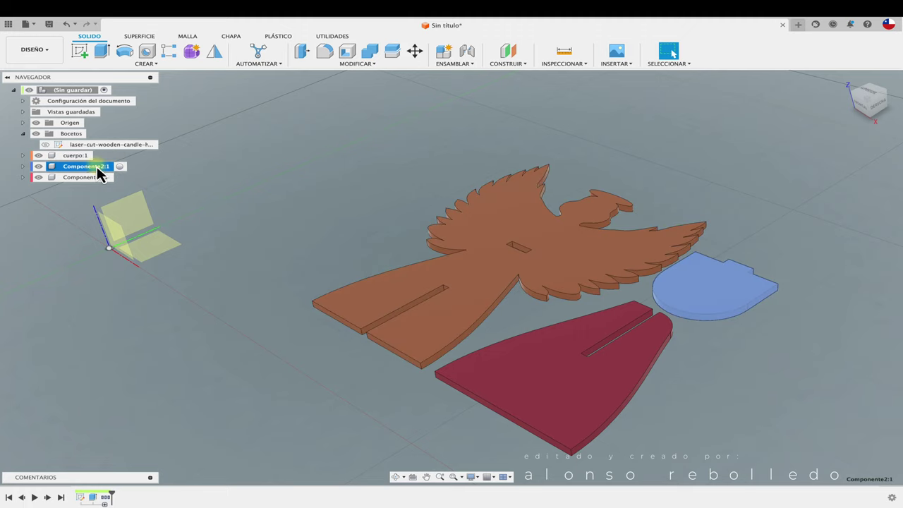
click(96, 166)
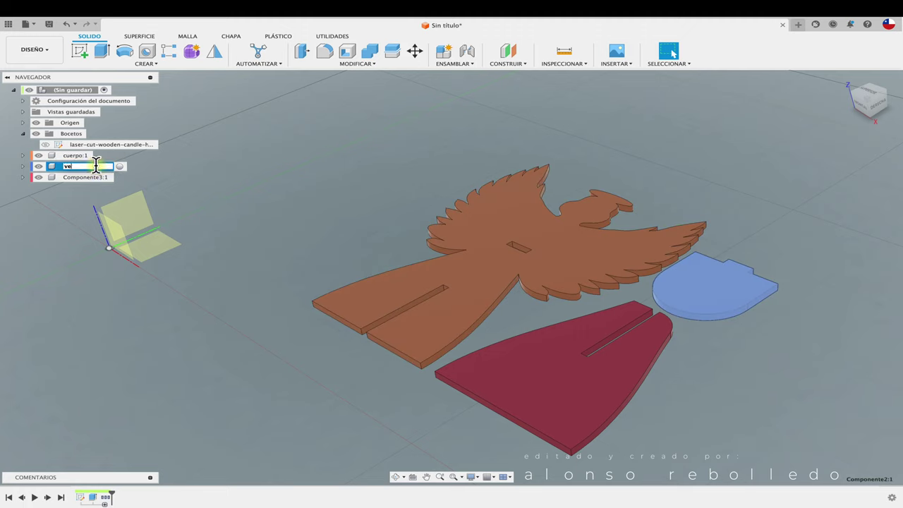
click(97, 178)
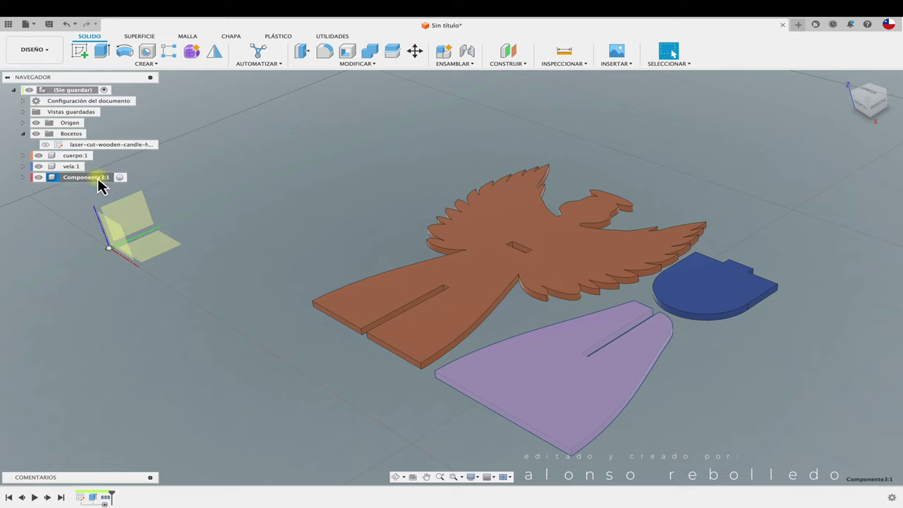
click(97, 178)
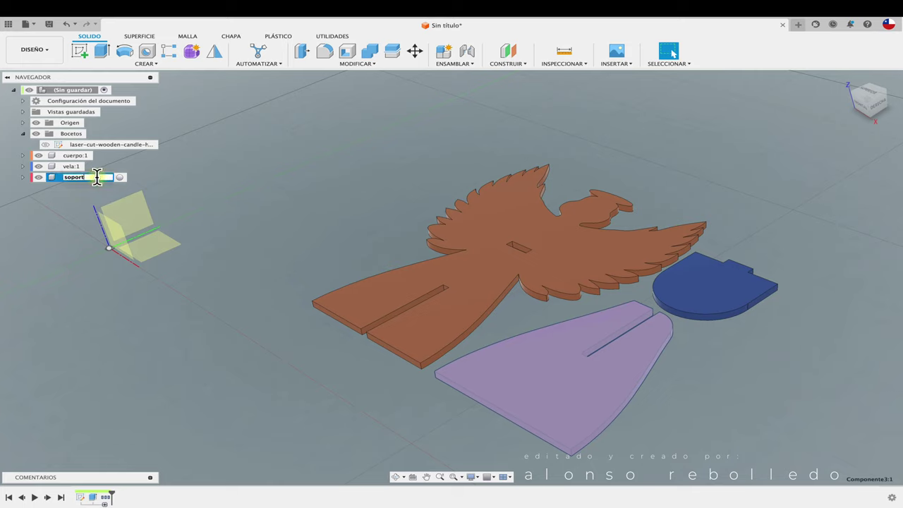
text(e)
click(92, 254)
click(80, 160)
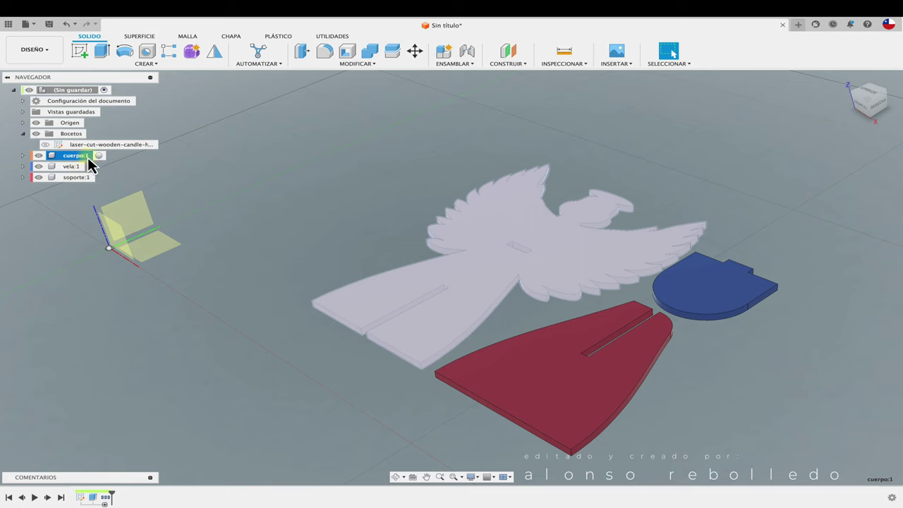
Rotate cuerpo 90° about X to stand upright, then drag soporte to its left
key(m)
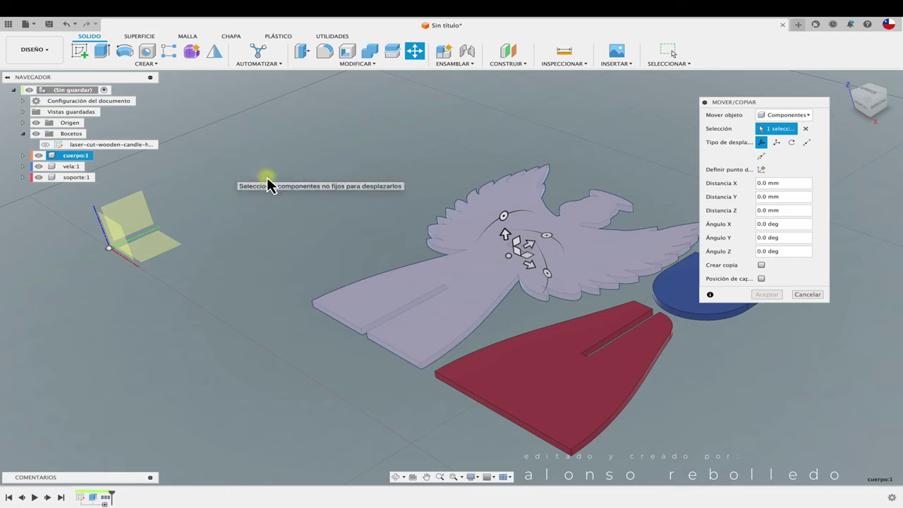
drag(504, 216, 433, 294)
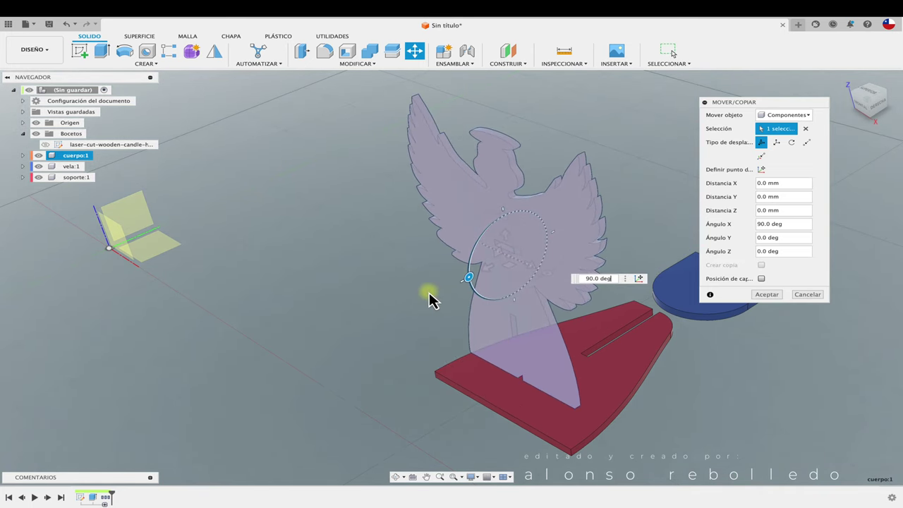
click(763, 295)
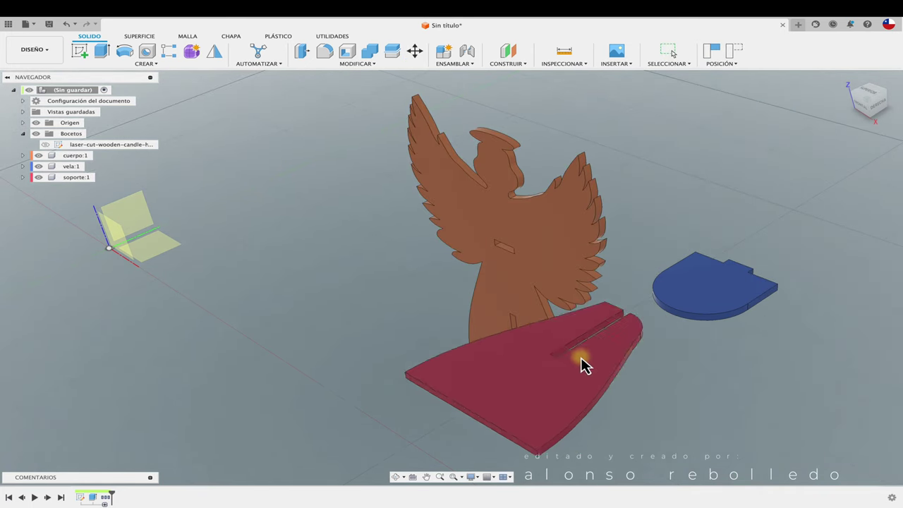
drag(583, 363, 393, 296)
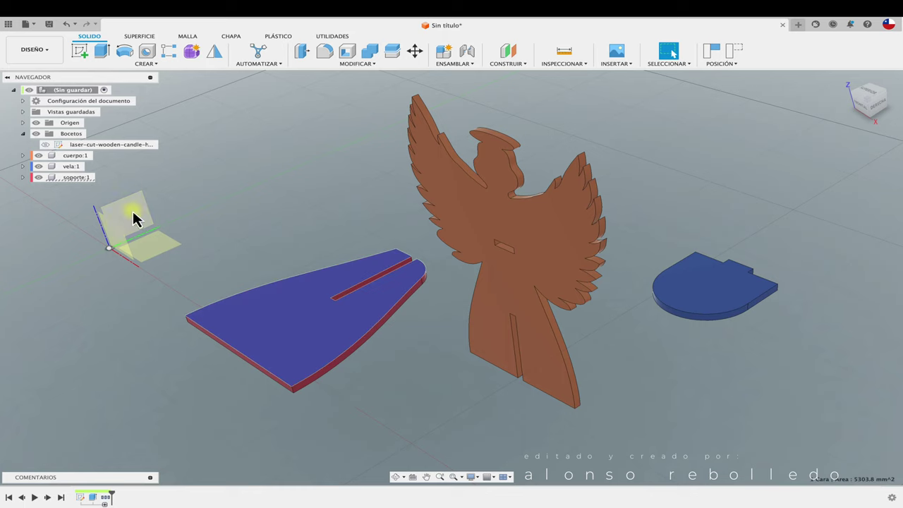
Rotate soporte 90° about X upright and drag the vela shelf beside it
click(78, 178)
key(m)
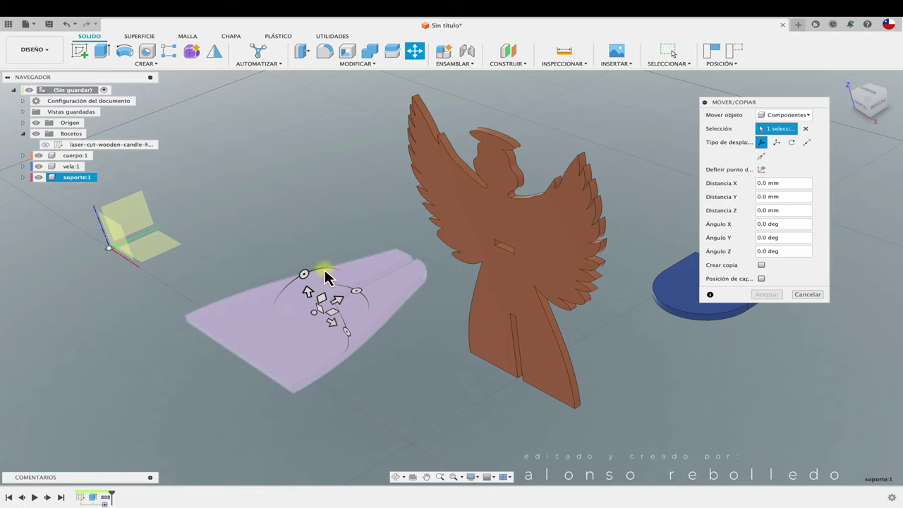
mouse_move(323, 289)
mouse_down()
mouse_move(304, 281)
mouse_move(279, 302)
mouse_move(256, 345)
mouse_up()
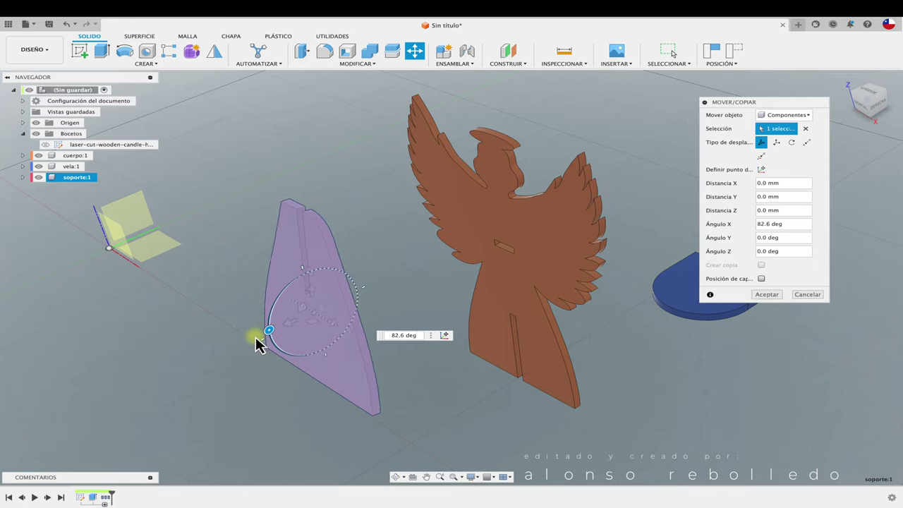
click(767, 294)
mouse_move(726, 313)
mouse_down()
mouse_move(369, 294)
mouse_move(354, 219)
mouse_up()
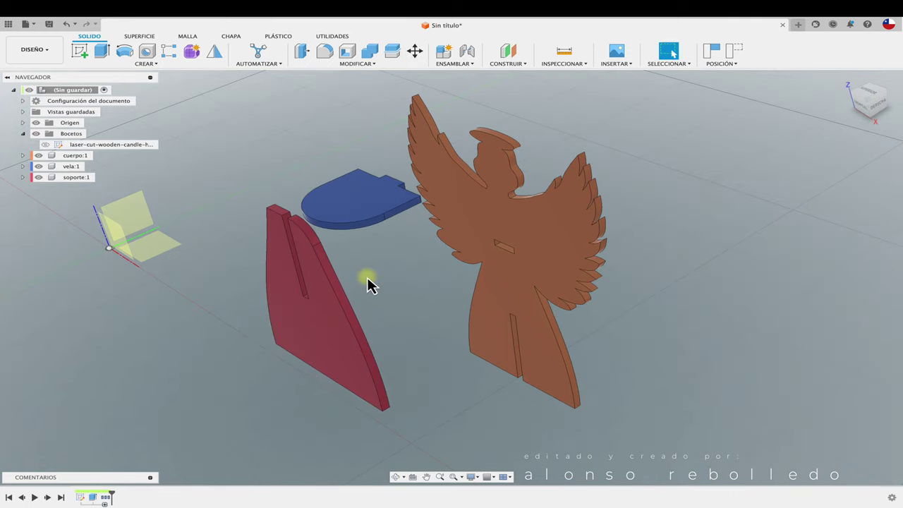
Joint the support's slot bottom to the angel's slot point at a −90° angle
scroll(379, 254, up, 5)
scroll(258, 225, up, 3)
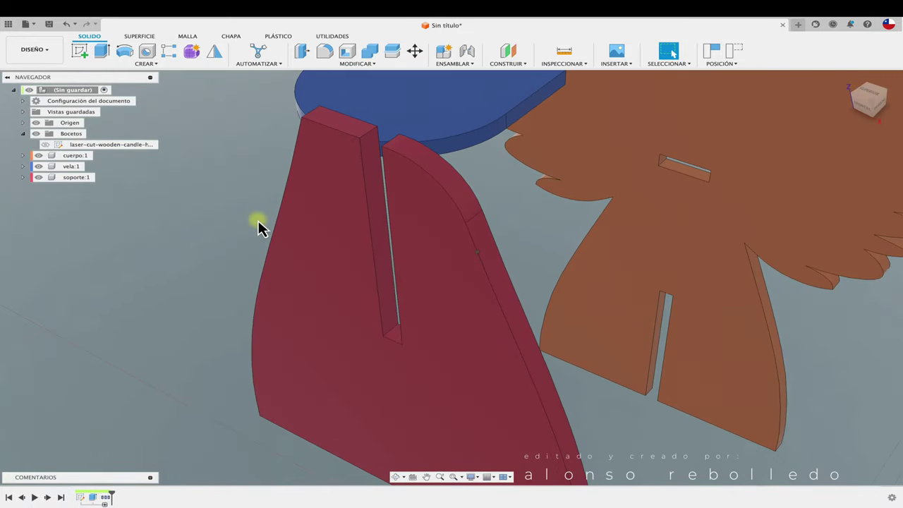
key(j)
scroll(395, 329, up, 4)
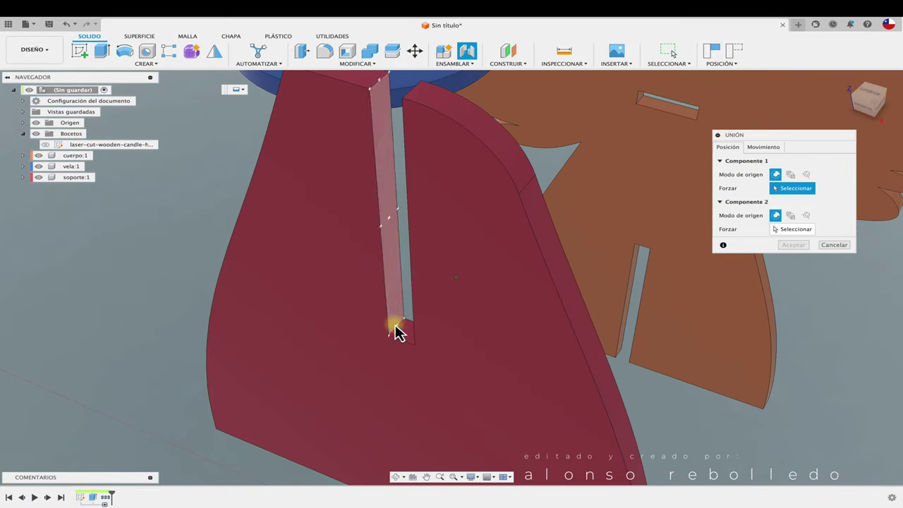
scroll(408, 343, up, 2)
click(407, 341)
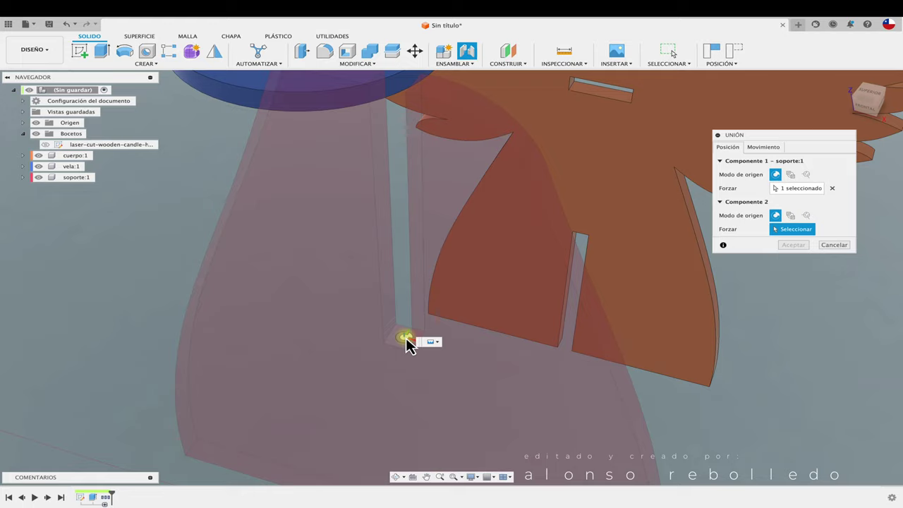
scroll(407, 340, up, 3)
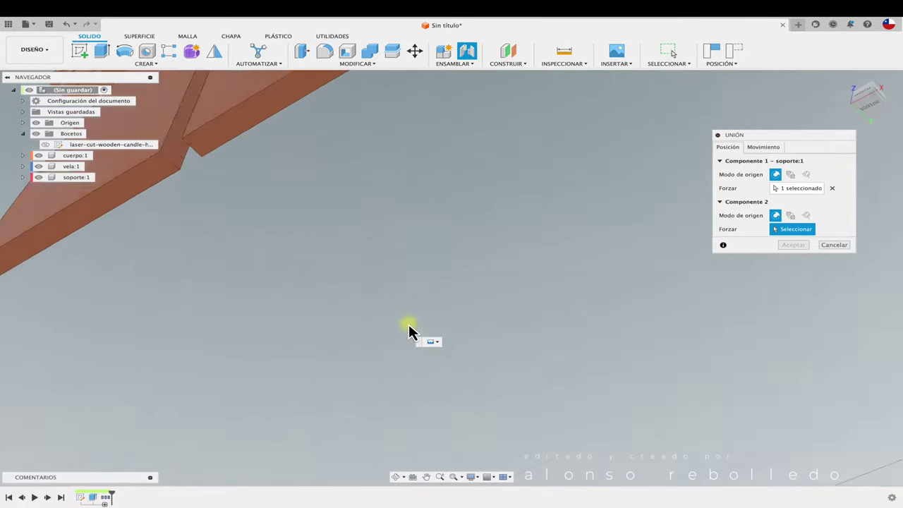
scroll(410, 329, up, 3)
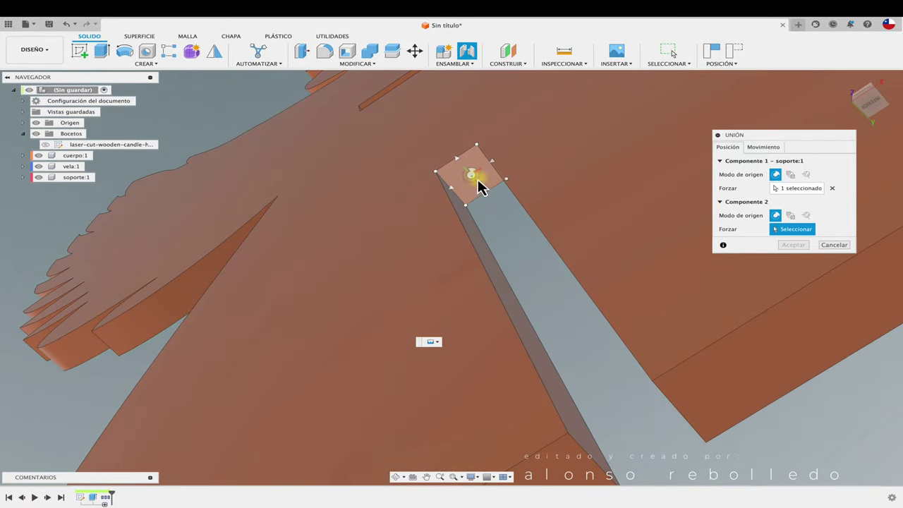
click(472, 175)
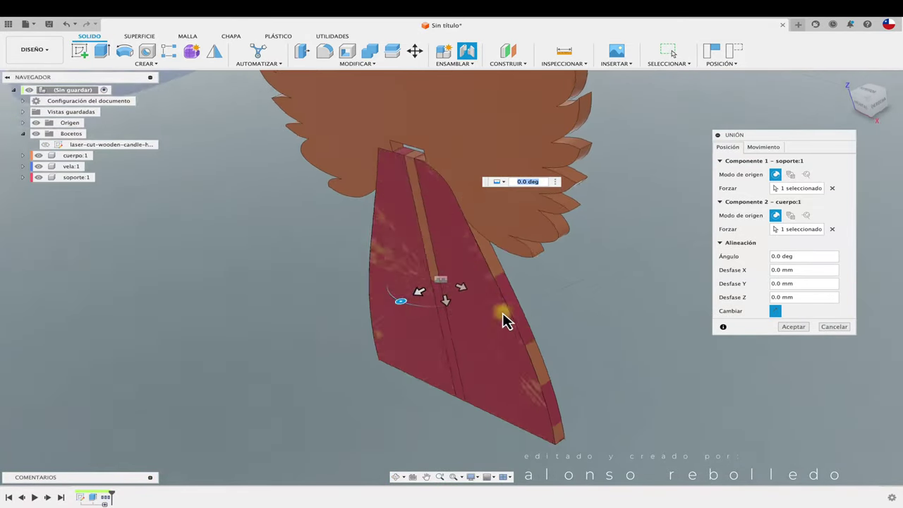
drag(427, 284, 488, 282)
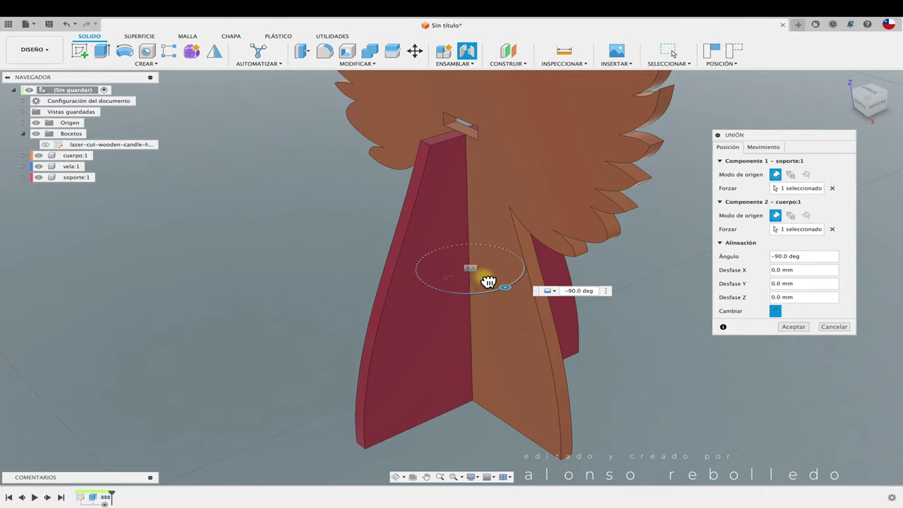
click(779, 150)
click(728, 147)
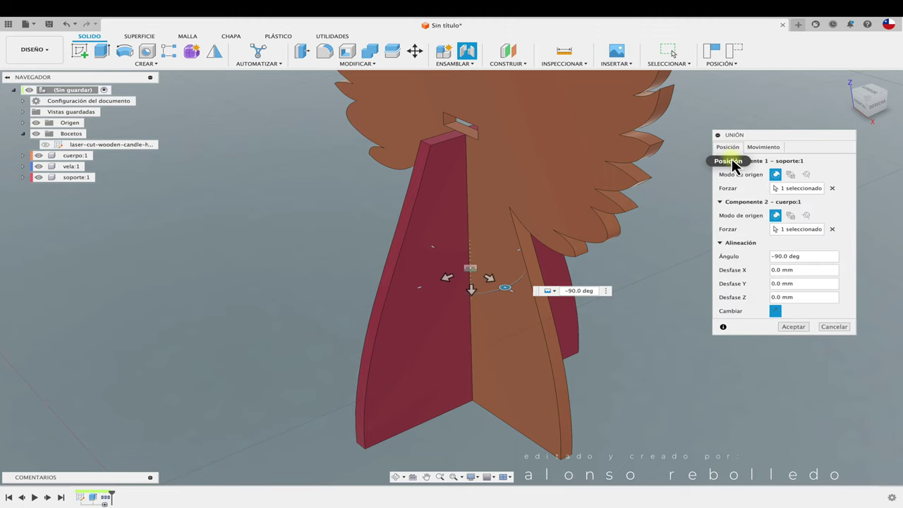
click(797, 329)
Frame the angel and shelf, start a shelf joint, then cancel it
scroll(641, 321, down, 3)
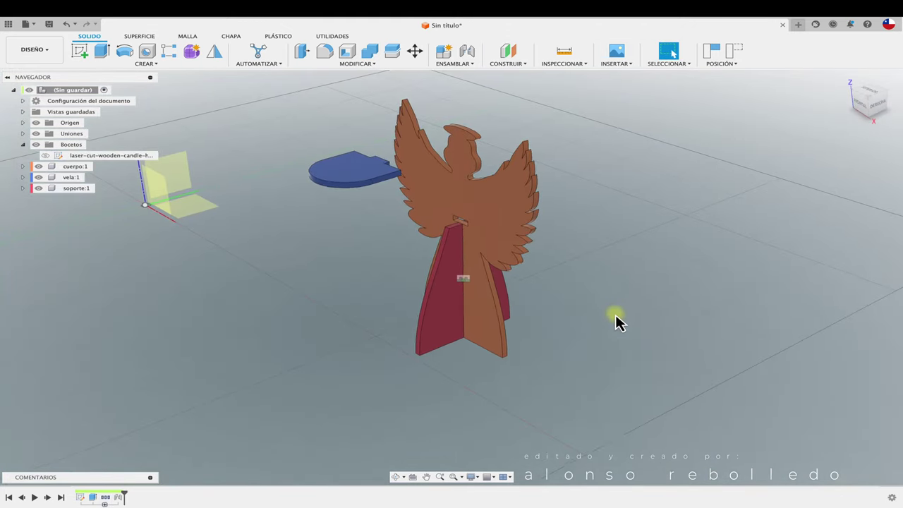
scroll(372, 191, up, 2)
middle_drag(347, 250, 328, 300)
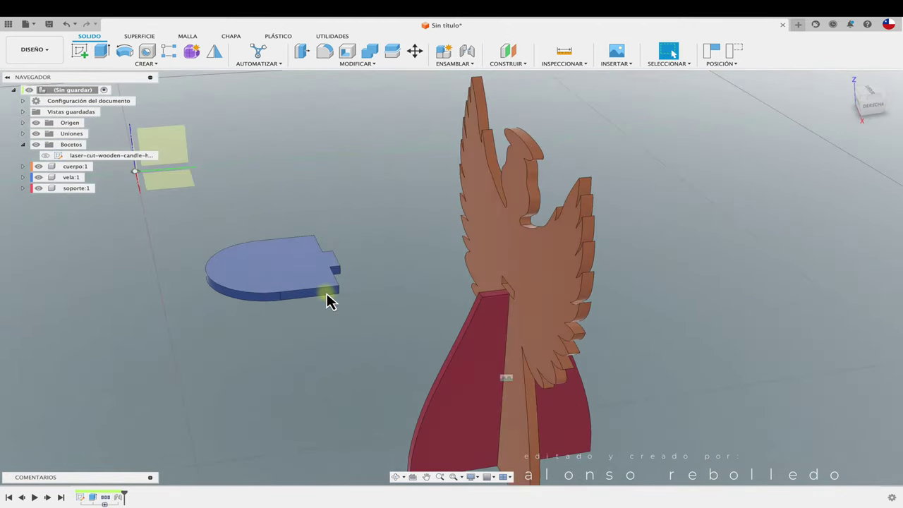
scroll(331, 299, up, 3)
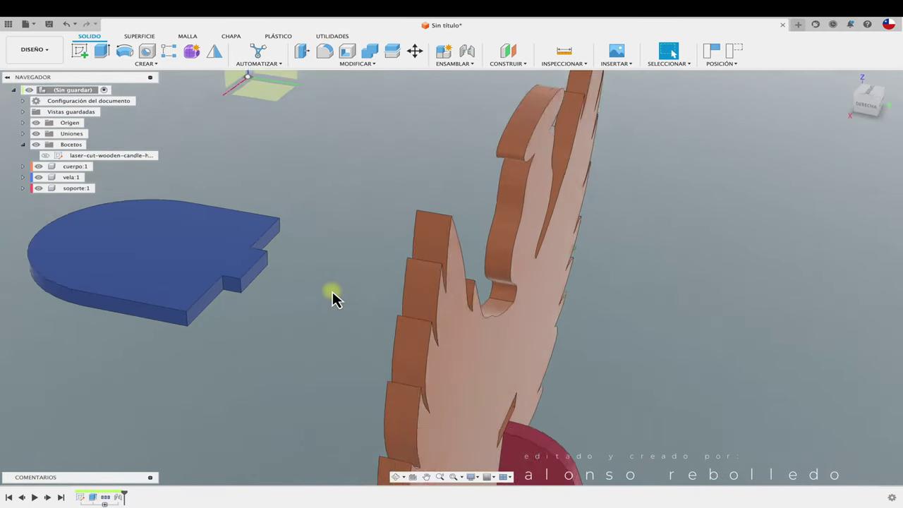
scroll(333, 296, up, 3)
scroll(342, 296, up, 1)
key(j)
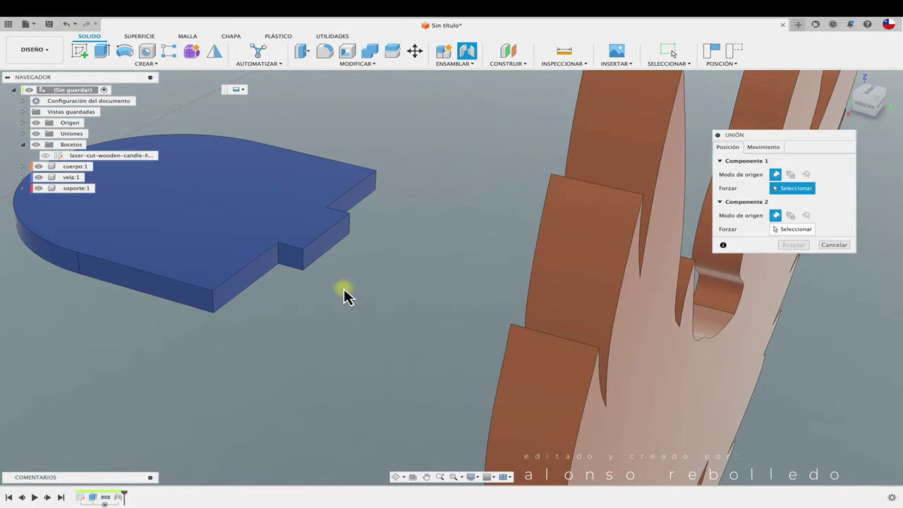
click(330, 250)
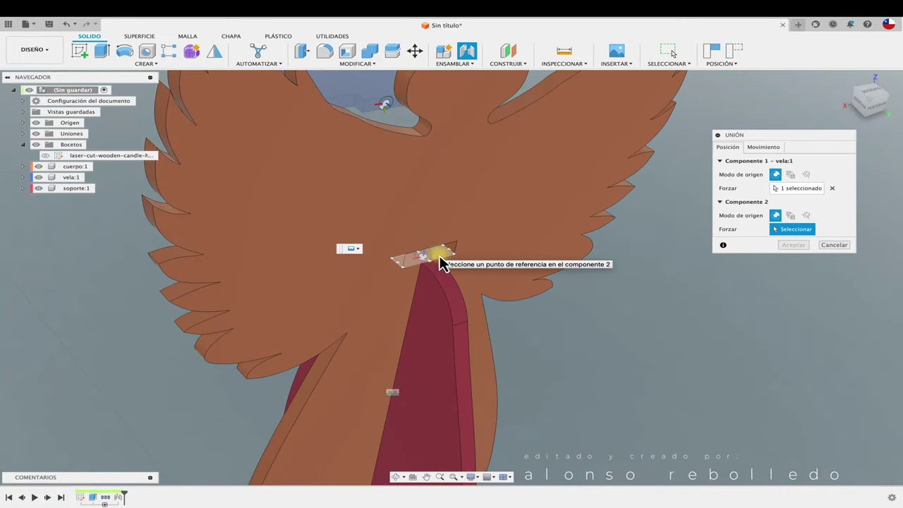
click(833, 245)
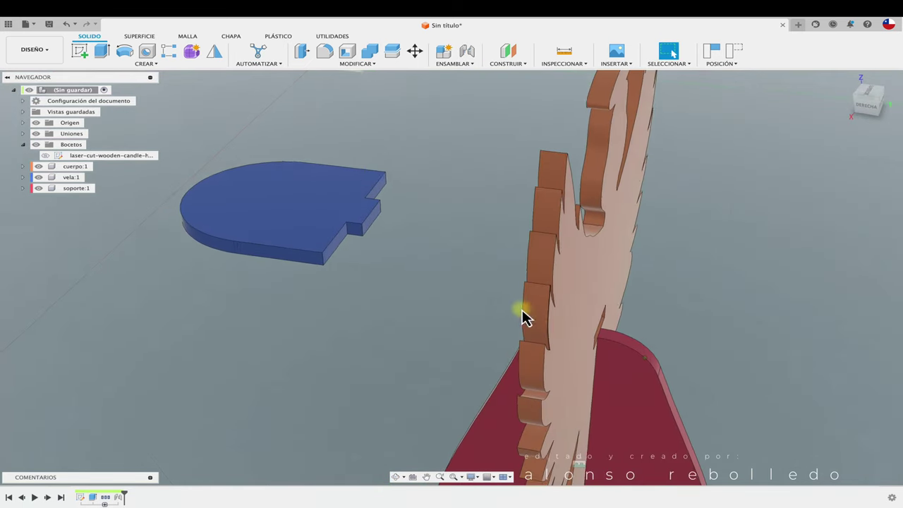
Joint the shelf's notch point to the angel's slot point, seating the shelf crosswise
key(j)
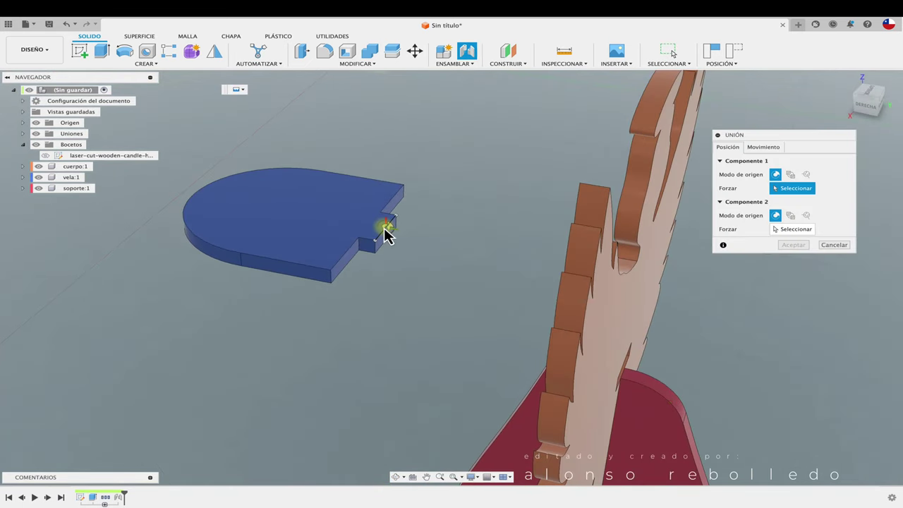
click(384, 231)
shift+middle_drag(384, 231, 536, 333)
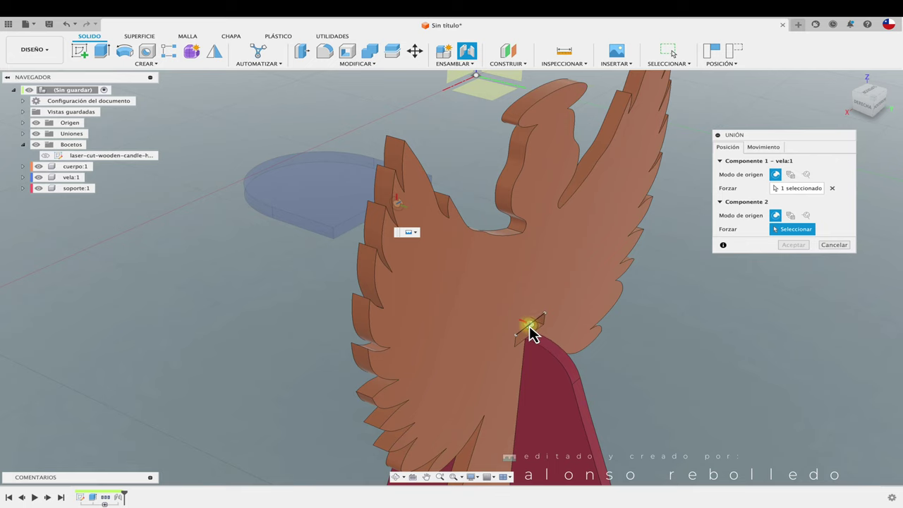
click(530, 326)
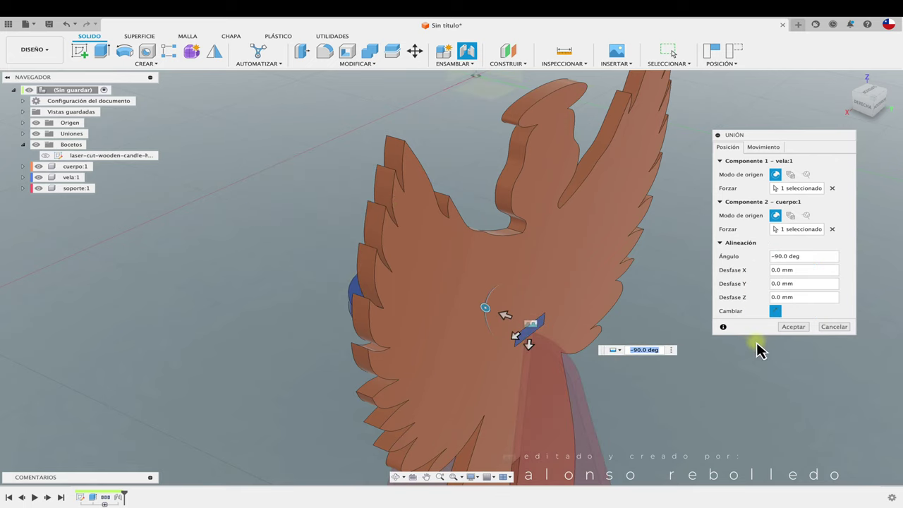
click(800, 333)
Move the assembled angel higher on the canvas and orbit to view it from below
scroll(635, 335, down, 5)
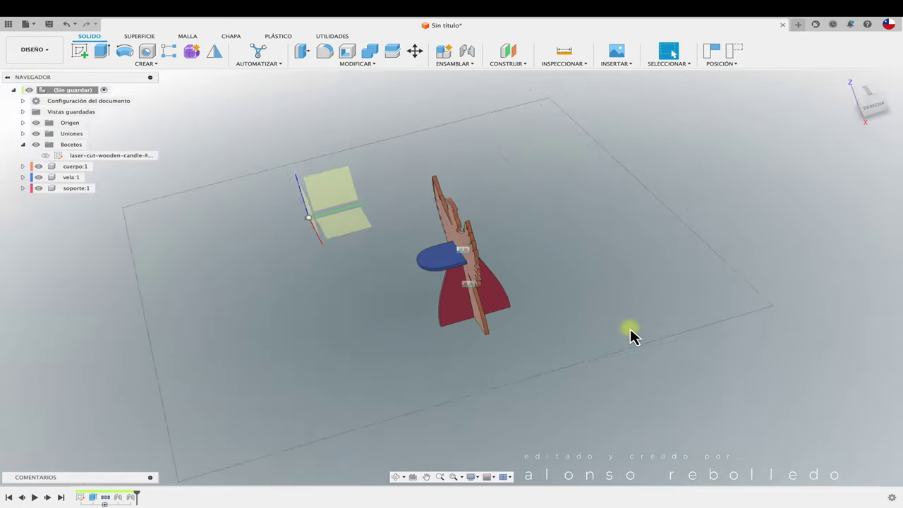
shift+middle_drag(631, 336, 258, 367)
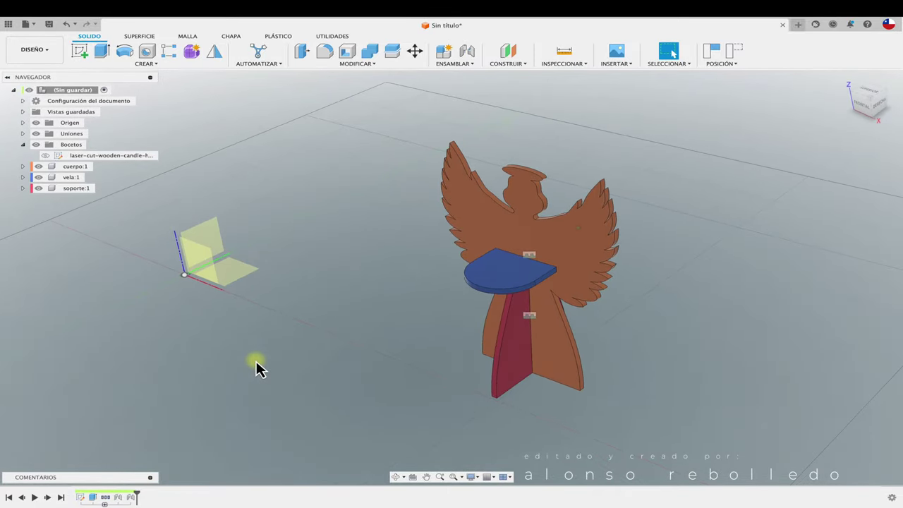
mouse_move(555, 345)
mouse_down()
mouse_move(524, 237)
mouse_move(578, 350)
mouse_move(524, 352)
mouse_move(520, 334)
mouse_up()
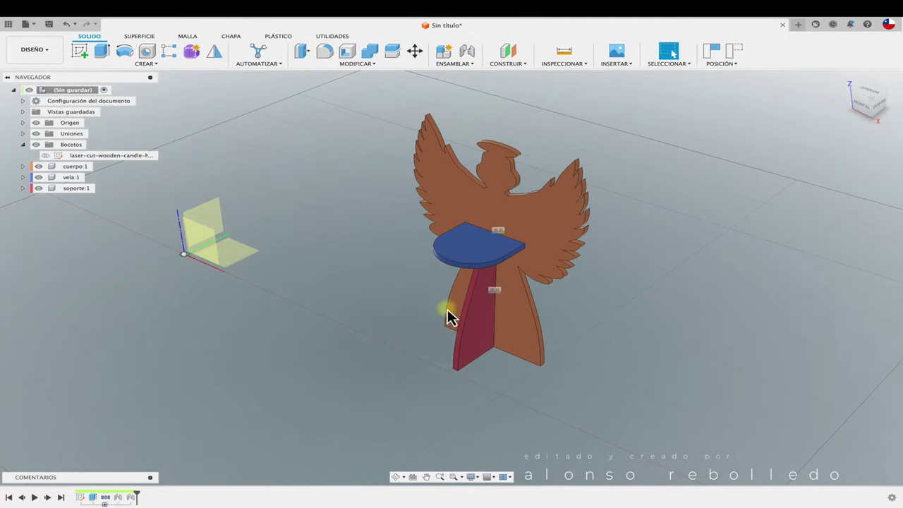
shift+middle_drag(385, 349, 377, 96)
Align the crossed support's base point to the origin, keeping the angel upright
click(371, 65)
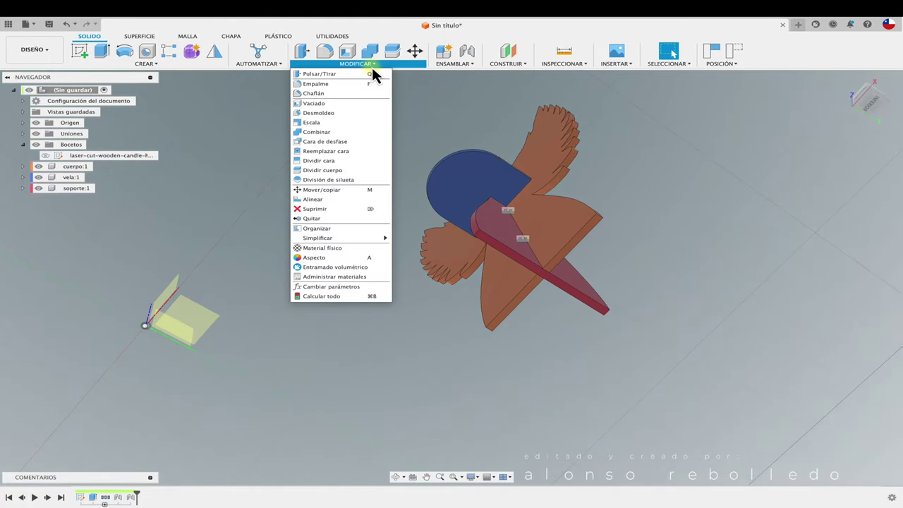
click(335, 200)
mouse_move(534, 317)
shift+middle_down()
mouse_move(562, 288)
mouse_move(531, 263)
shift+middle_up()
scroll(555, 281, up, 4)
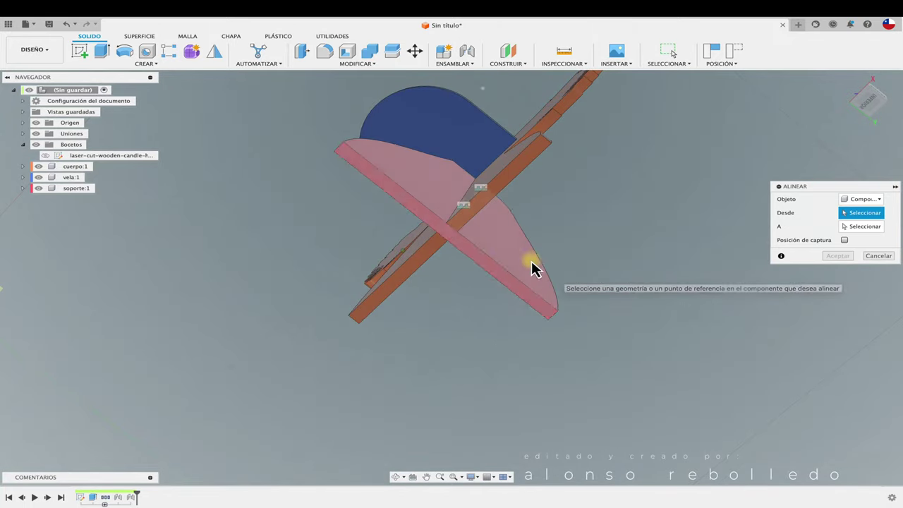
click(449, 240)
shift+middle_drag(450, 239, 395, 288)
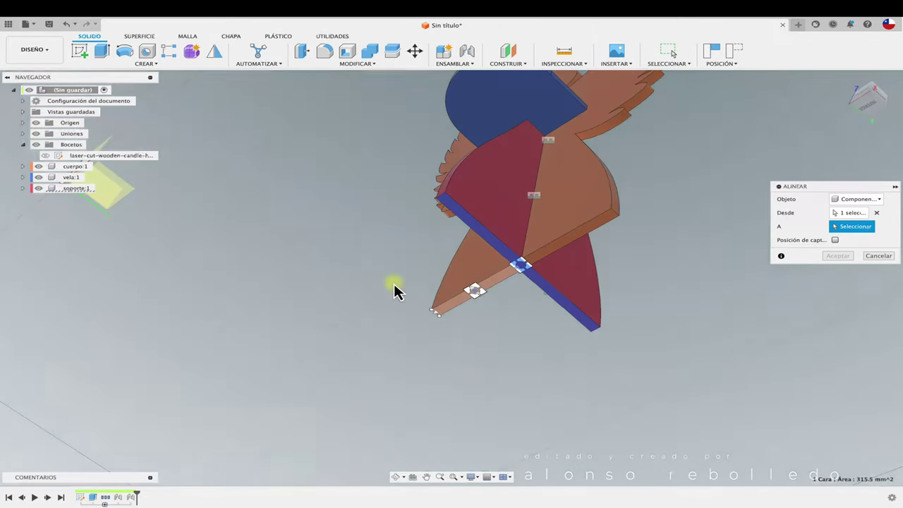
shift+middle_drag(294, 340, 300, 320)
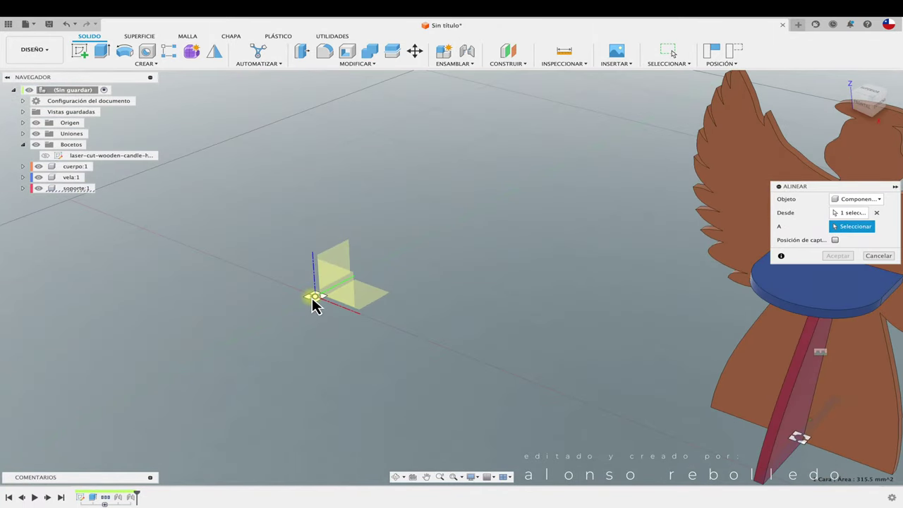
click(315, 300)
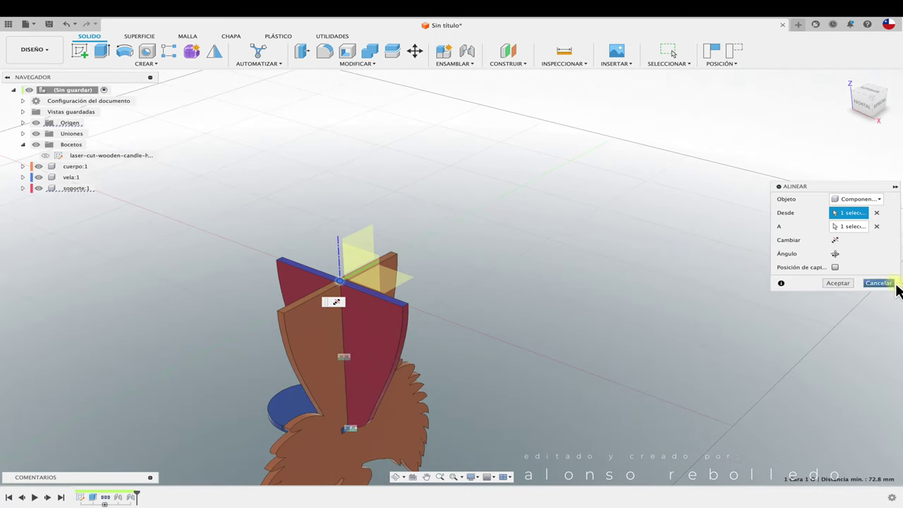
click(836, 242)
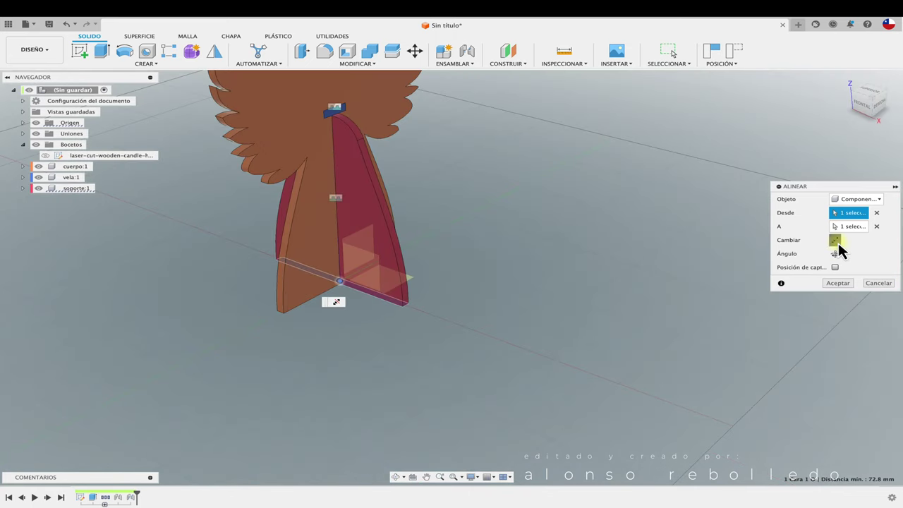
click(837, 242)
click(836, 242)
click(839, 283)
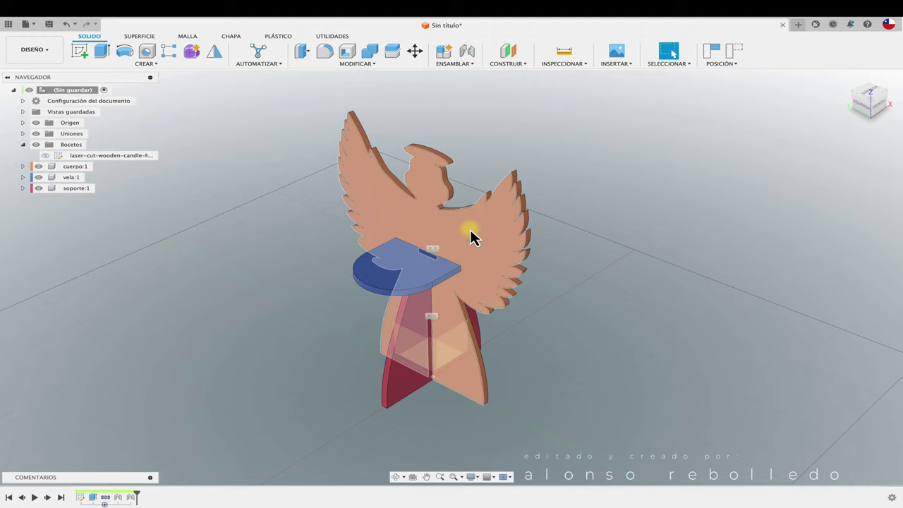
Make cuerpo:1 Fijo and capture the components' current positions
click(441, 239)
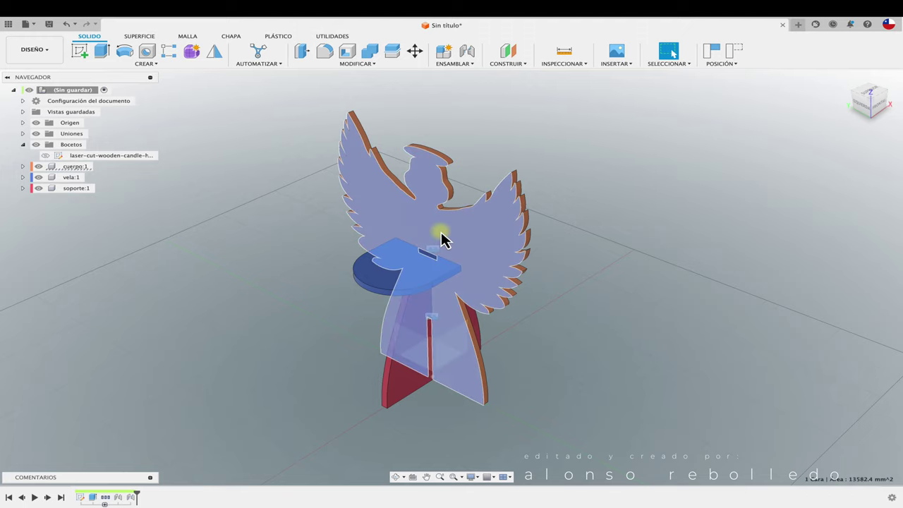
click(83, 166)
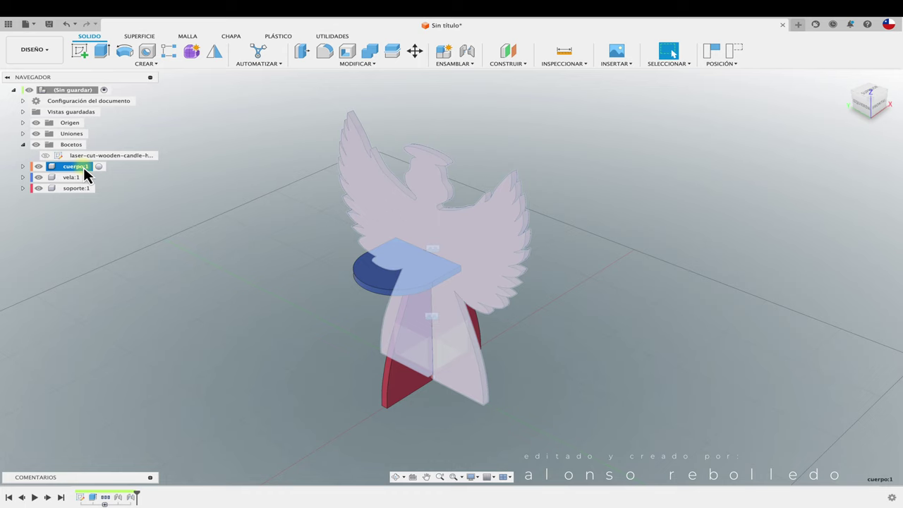
right_click(83, 167)
click(101, 183)
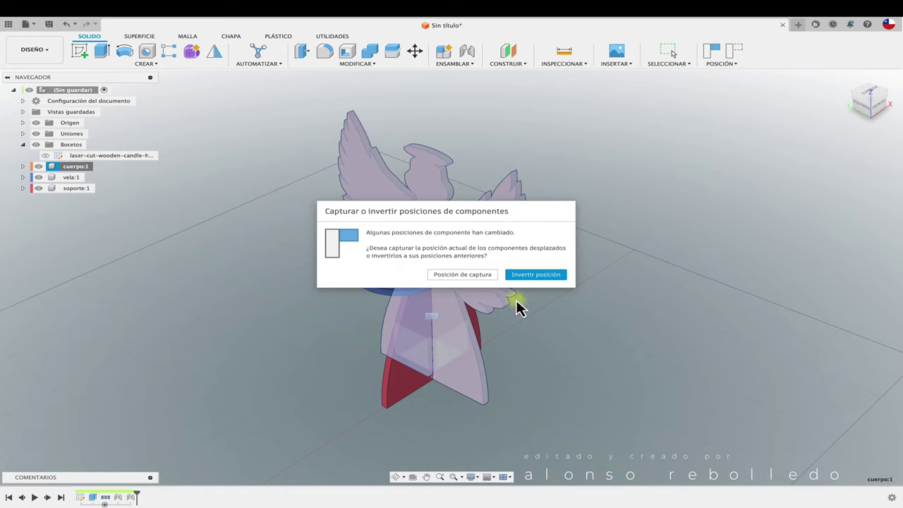
click(494, 278)
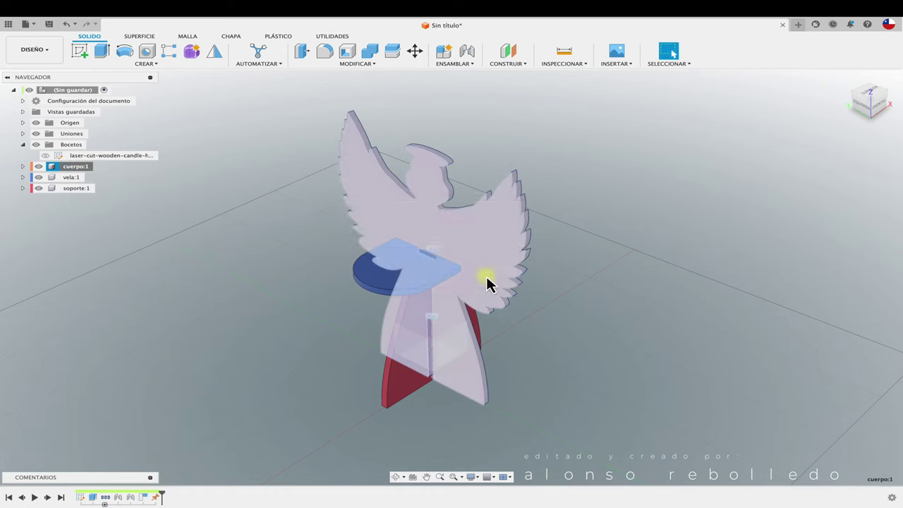
click(276, 336)
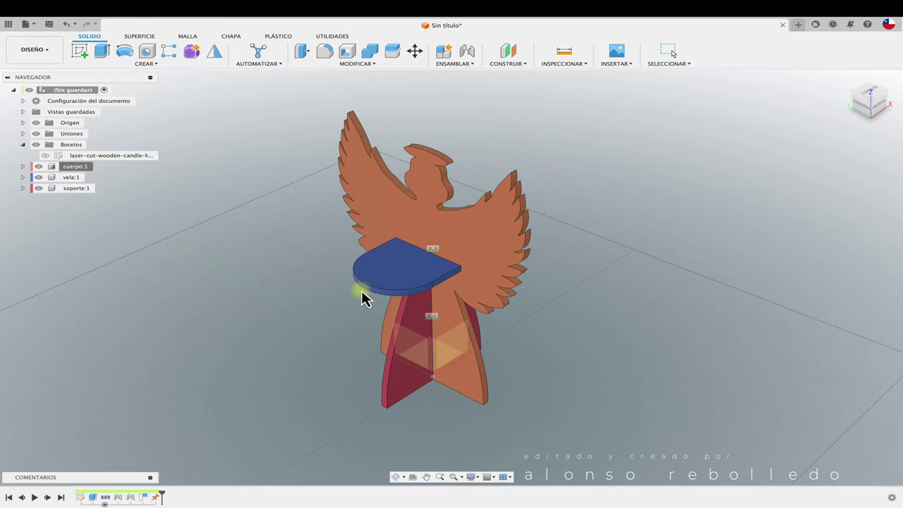
mouse_move(378, 408)
shift+middle_down()
mouse_move(295, 381)
mouse_move(588, 306)
shift+middle_up()
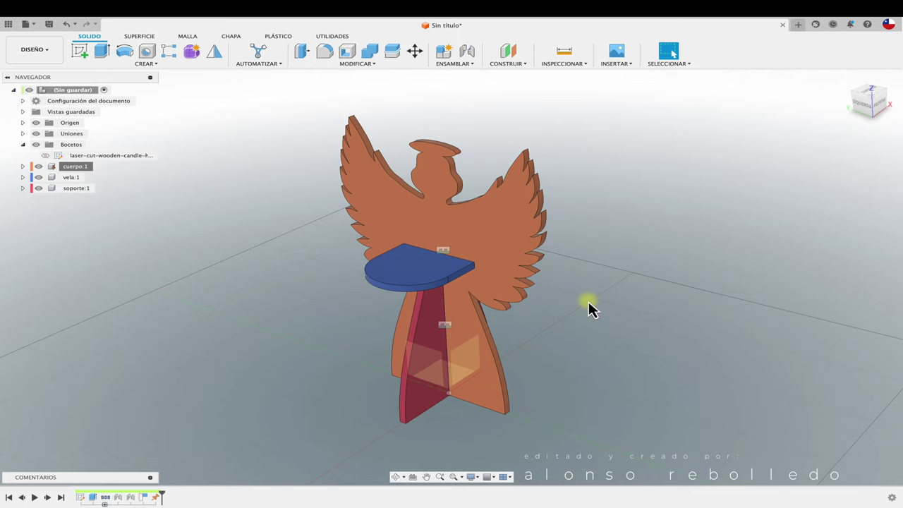
shift+middle_drag(669, 225, 667, 218)
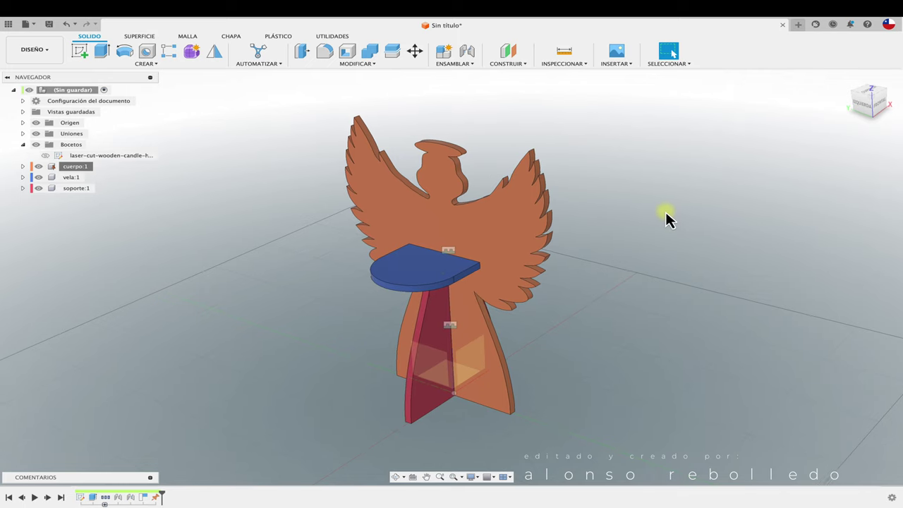